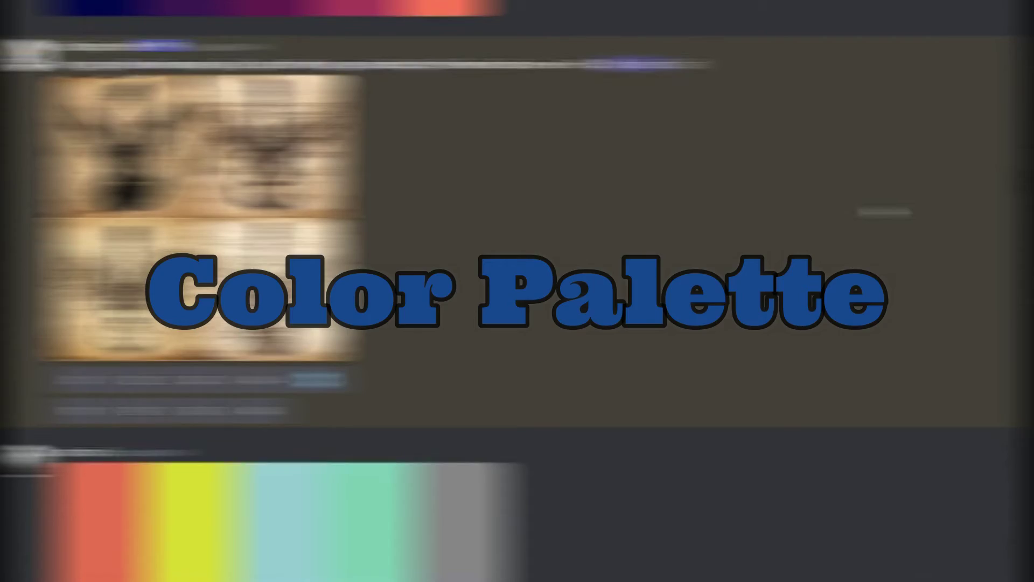
Look through the earlier Midjourney Bot results, comparing plain prompts with prompts that use a color palette as style reference.
scroll(882, 211, down, 15)
scroll(884, 211, down, 10)
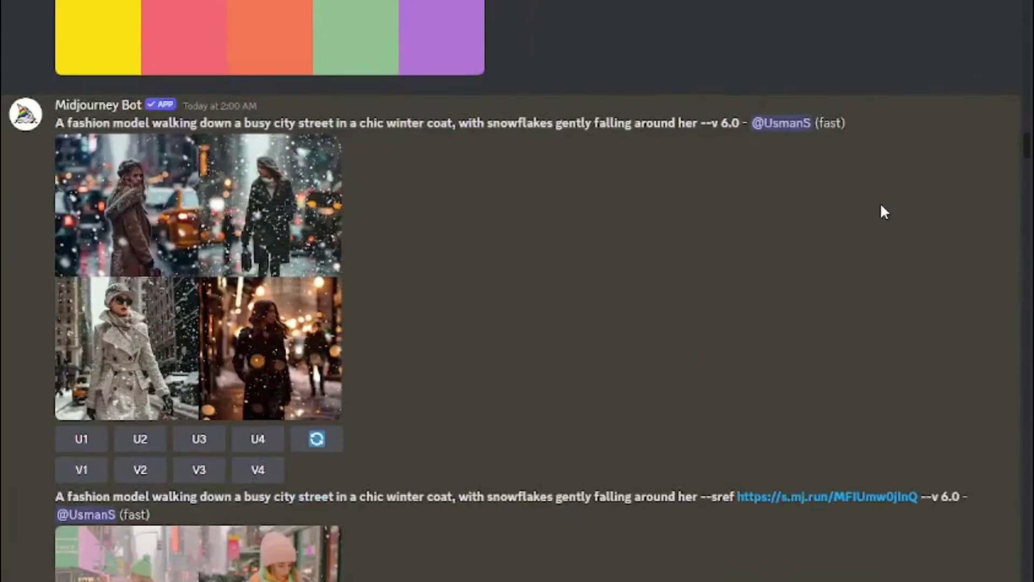
scroll(883, 212, down, 10)
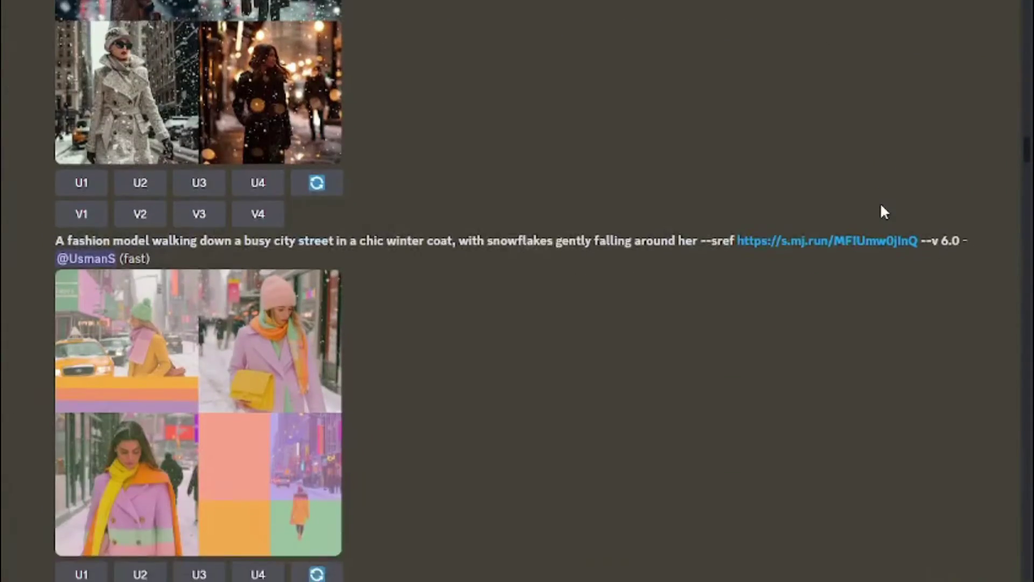
scroll(882, 206, down, 20)
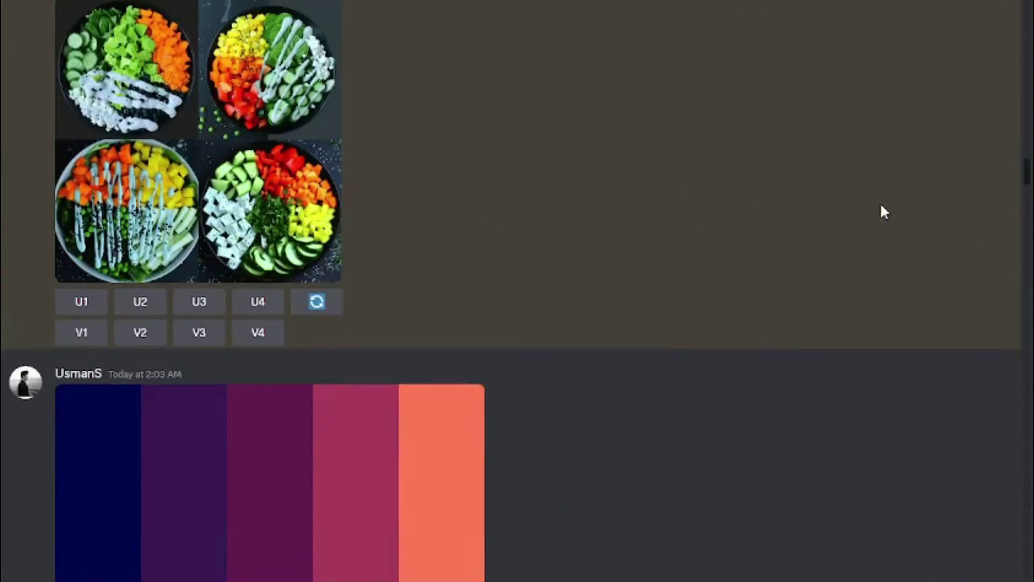
scroll(882, 206, down, 20)
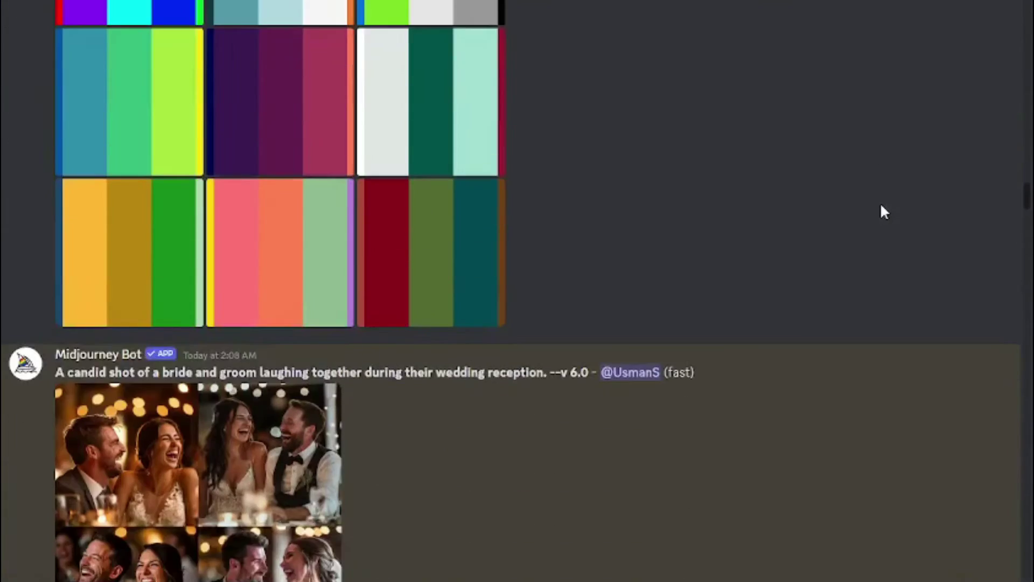
scroll(883, 212, down, 20)
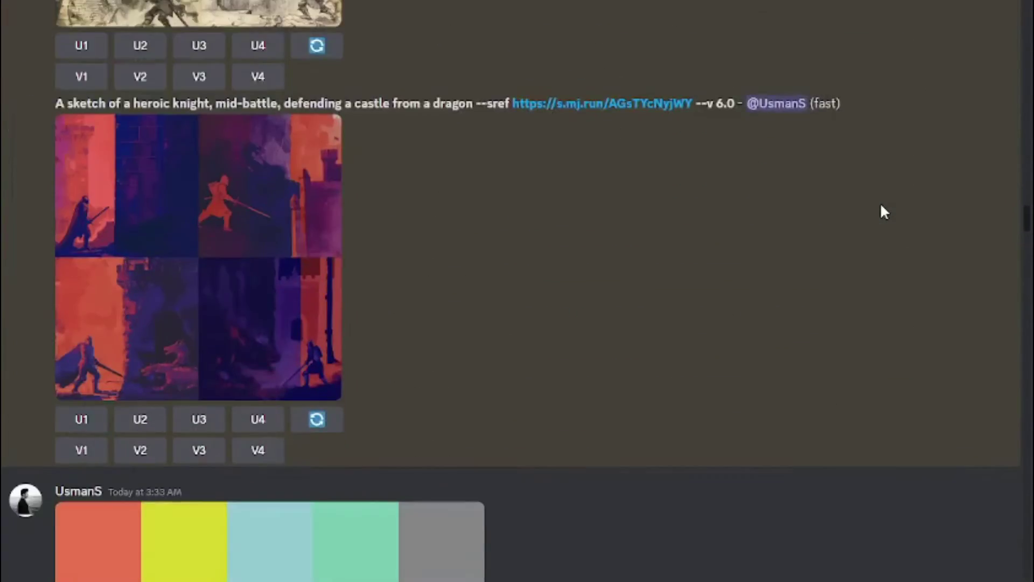
scroll(884, 212, down, 20)
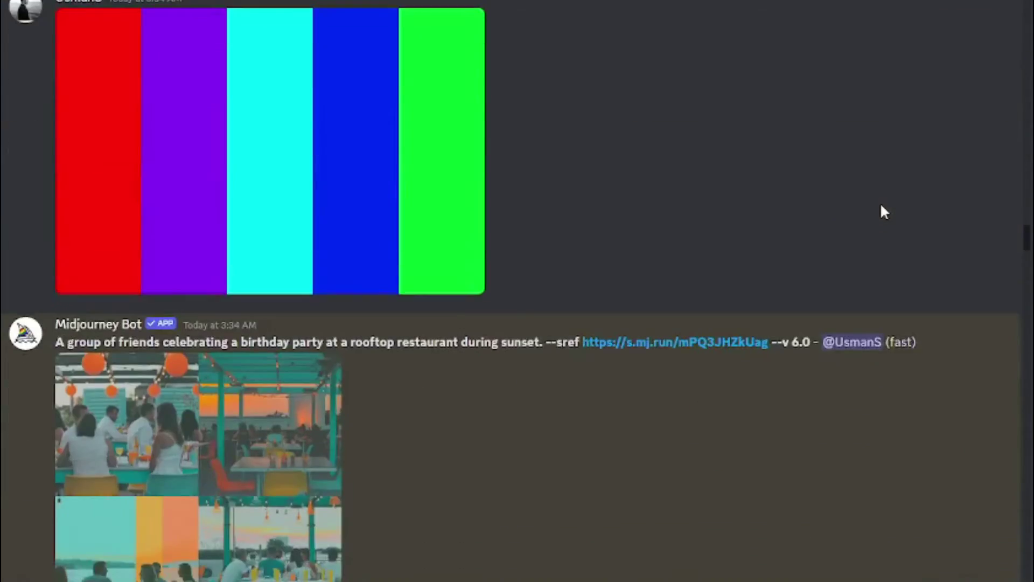
scroll(883, 212, down, 10)
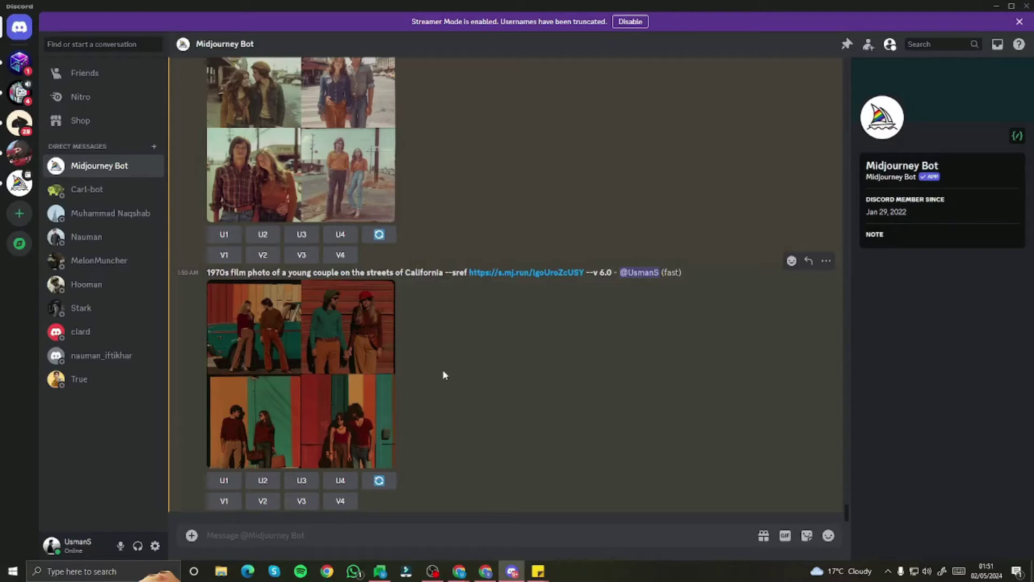
Examine the enlarged image grid of the plain "1970s film photo of a young couple" prompt and the enlarged color palette posted above it.
scroll(448, 345, up, 10)
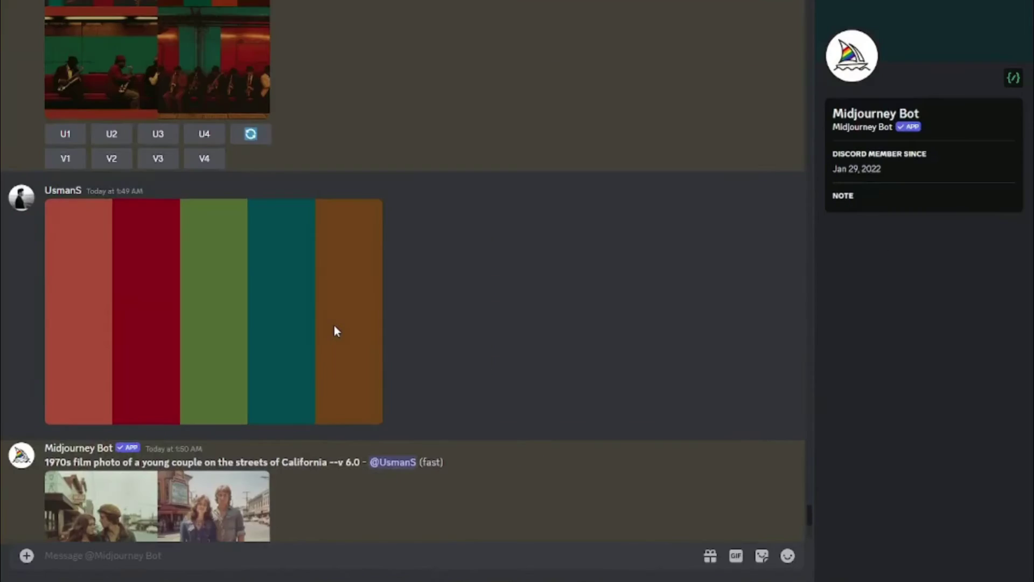
scroll(337, 331, down, 7)
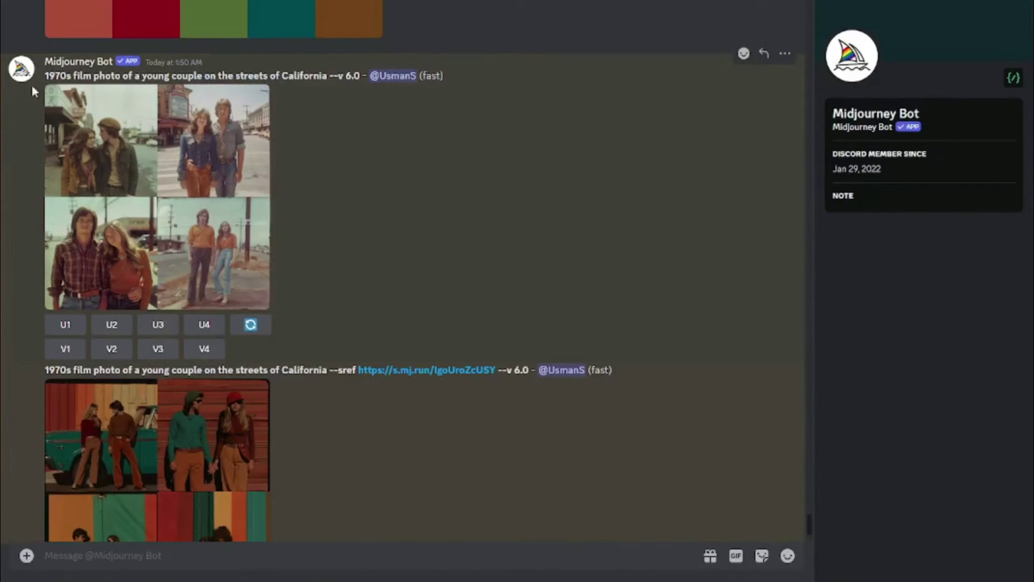
mouse_move(47, 77)
mouse_down()
mouse_move(93, 76)
mouse_move(49, 78)
mouse_up()
click(205, 216)
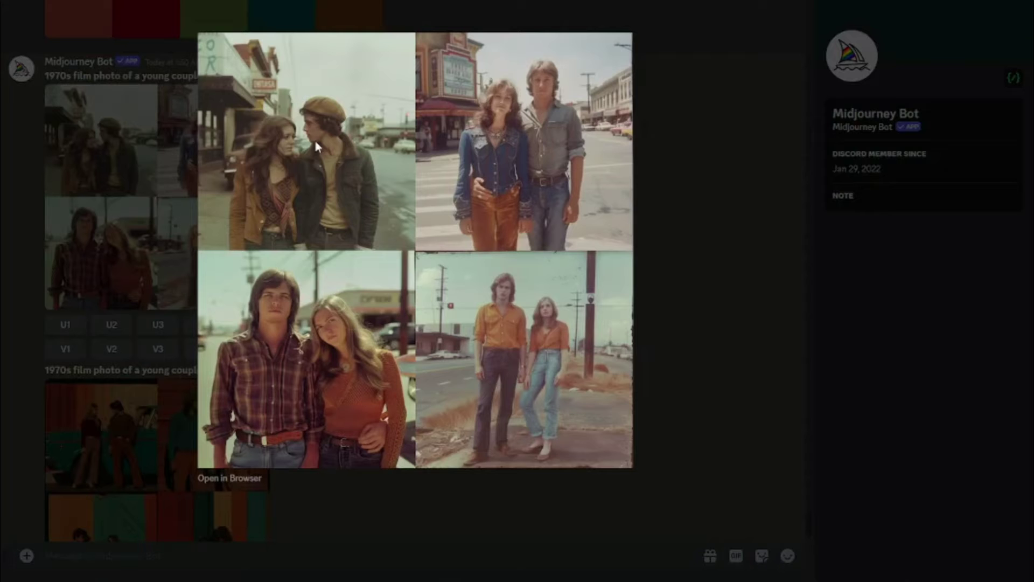
click(710, 211)
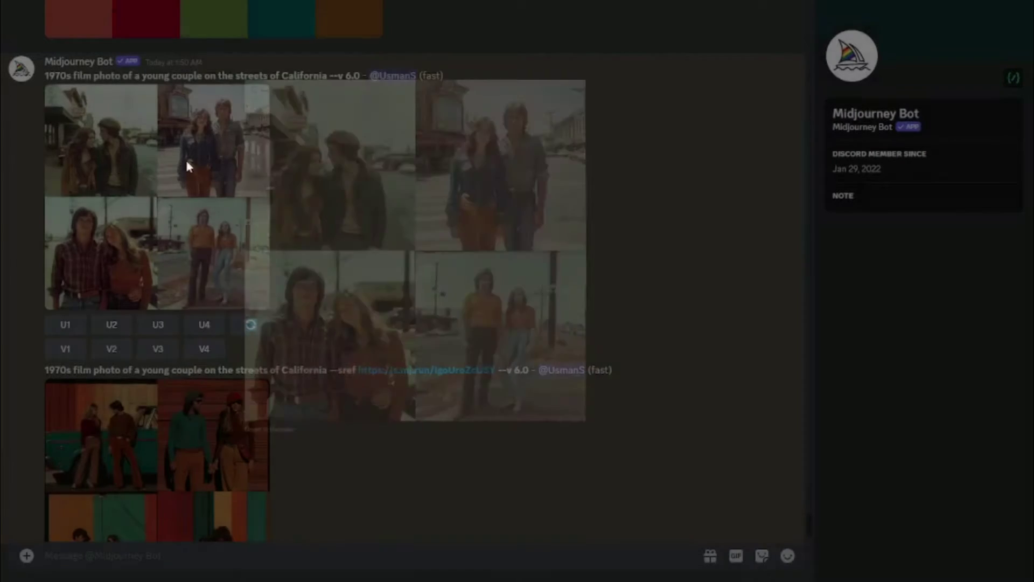
scroll(208, 105, up, 5)
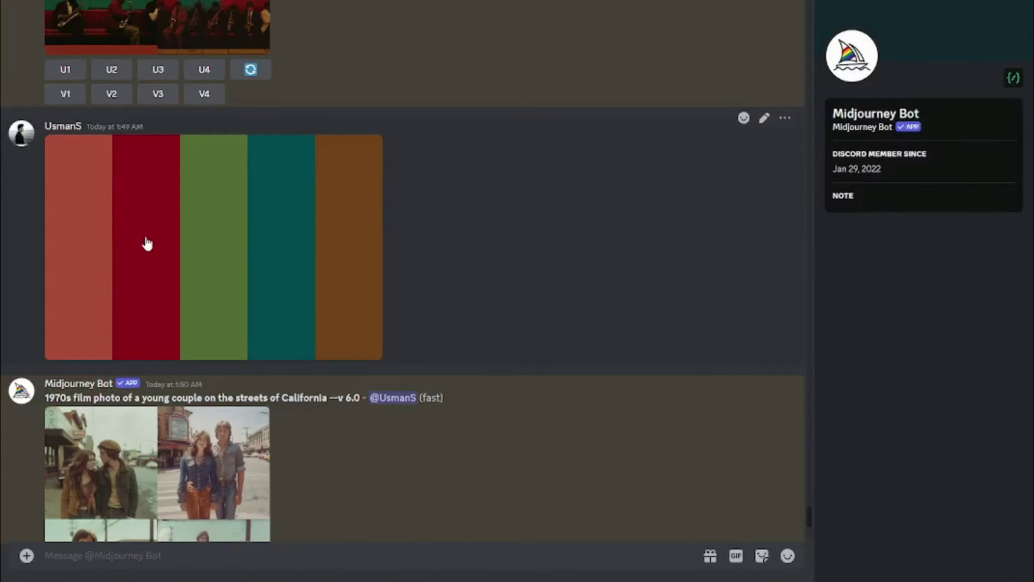
click(225, 253)
click(738, 272)
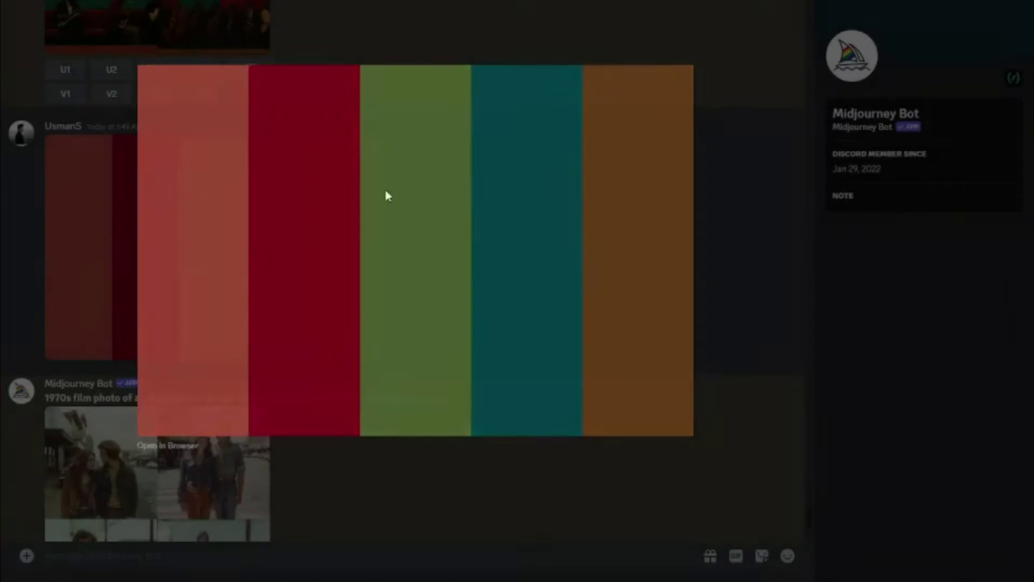
Examine the 1970s couple prompt with --sref and its enlarged image grid, comparing its colors with the posted palette.
scroll(327, 253, down, 5)
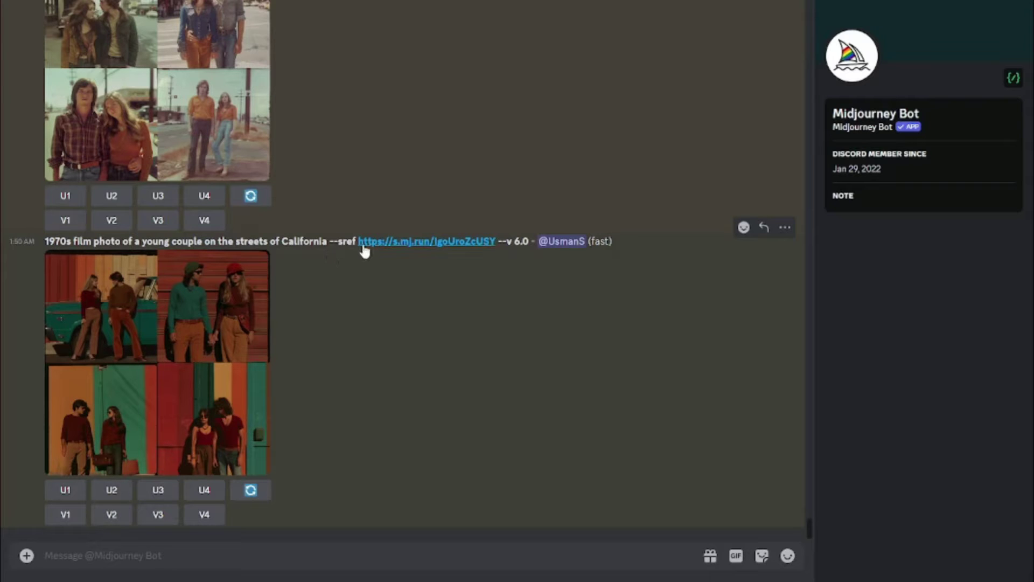
drag(42, 240, 321, 268)
click(321, 268)
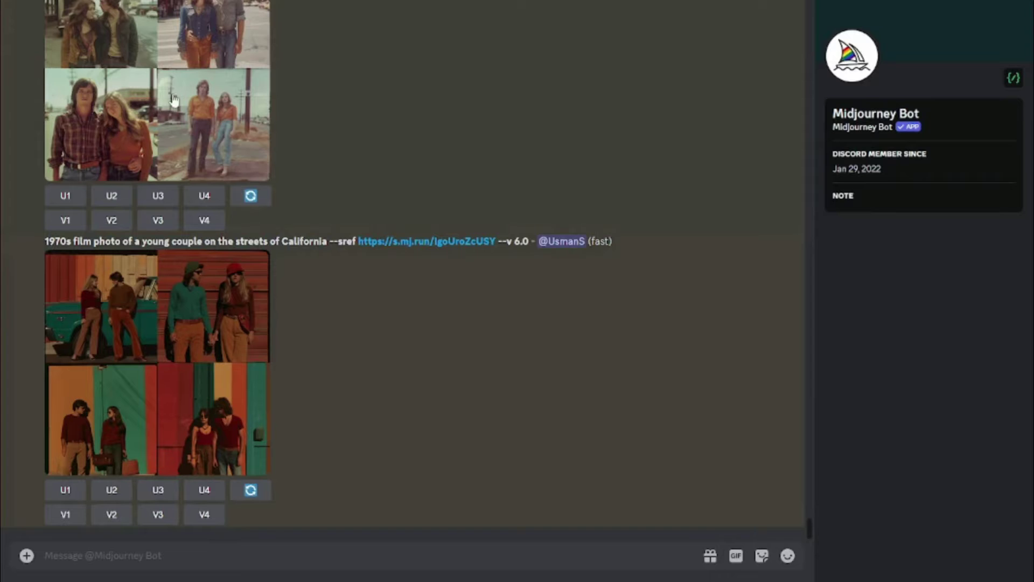
click(170, 381)
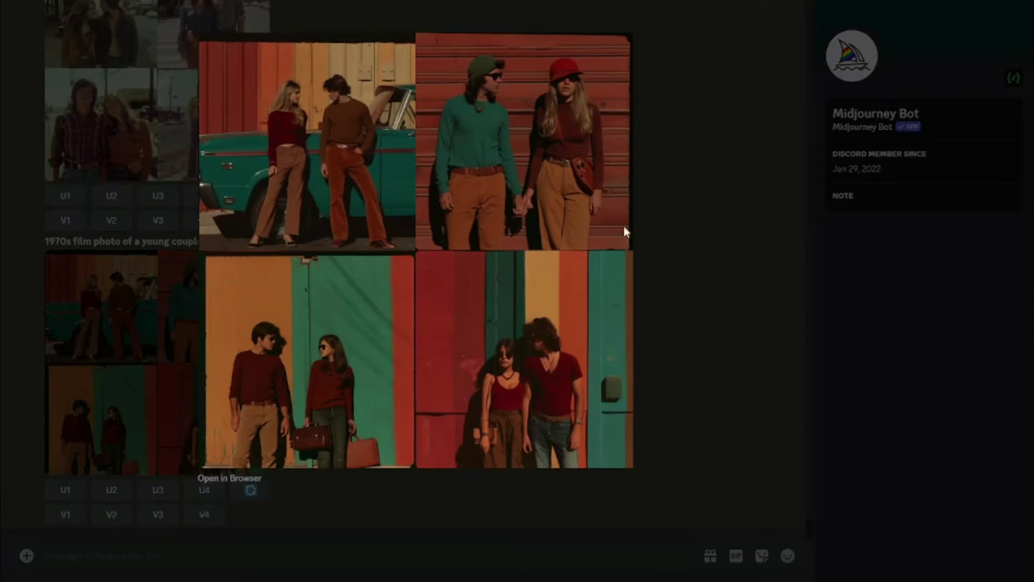
click(680, 280)
scroll(373, 187, up, 10)
scroll(215, 343, down, 4)
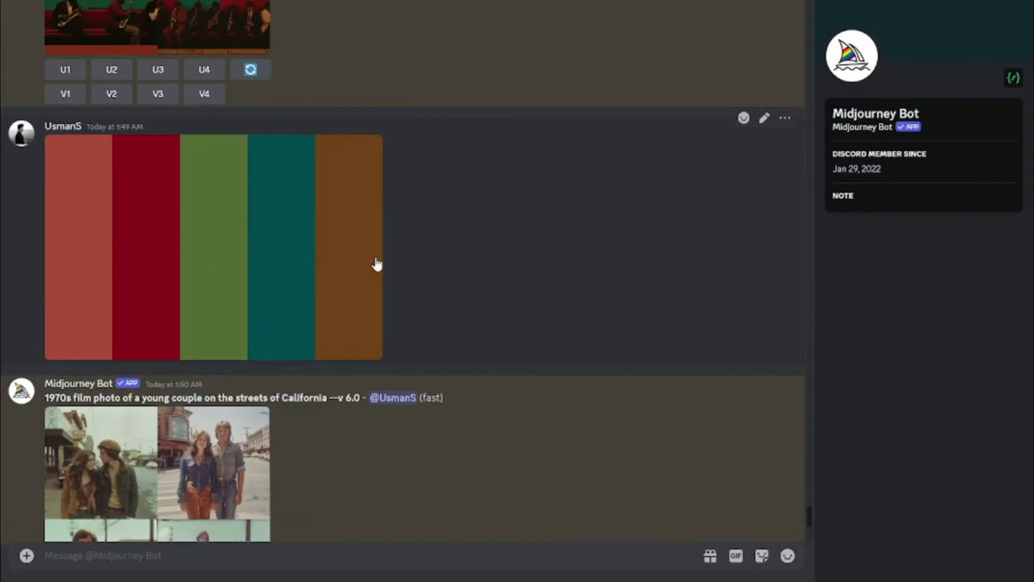
scroll(341, 259, down, 8)
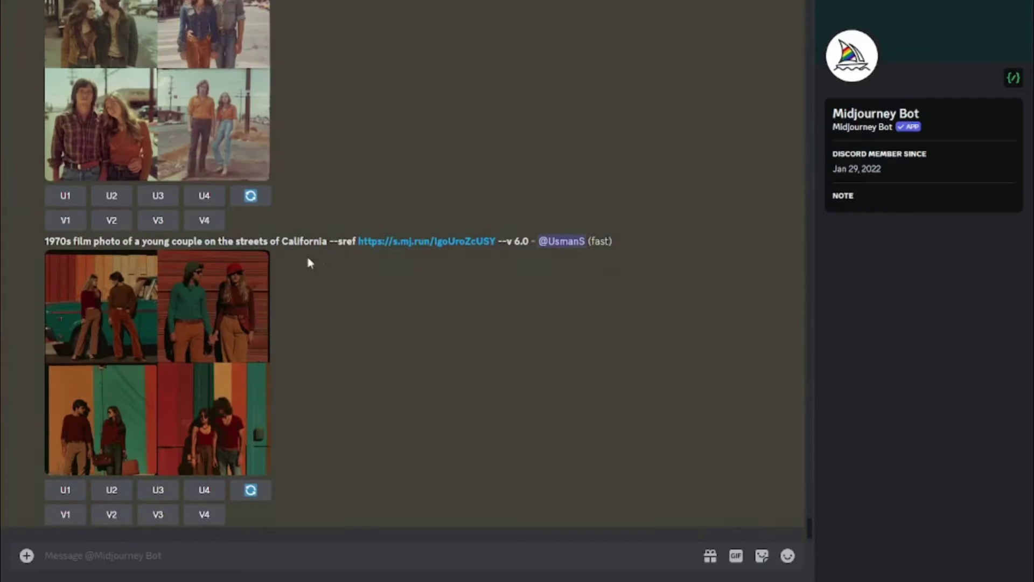
click(185, 351)
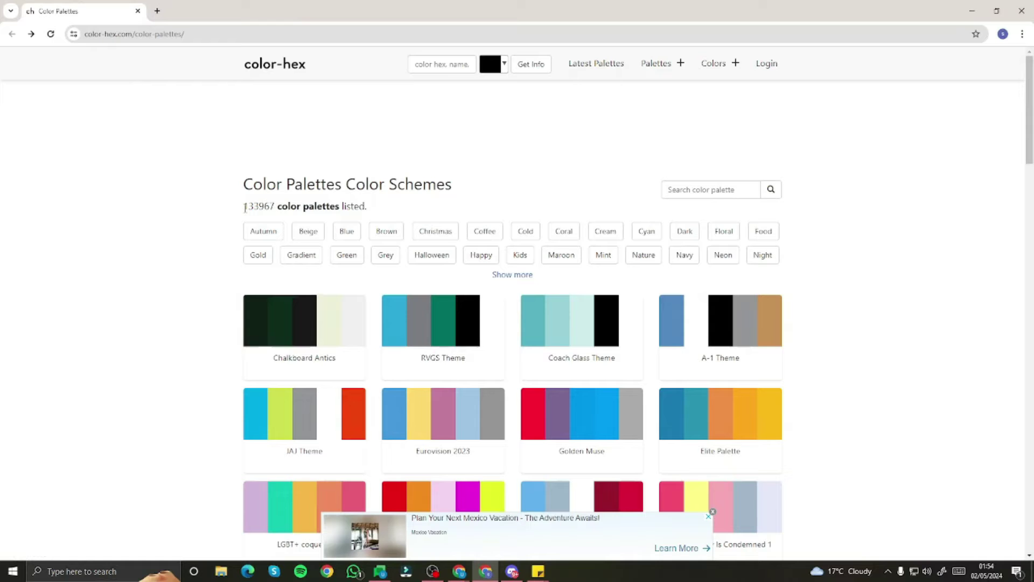
Browse the color palettes listed on the color-hex.com palettes page in the browser.
scroll(245, 207, down, 3)
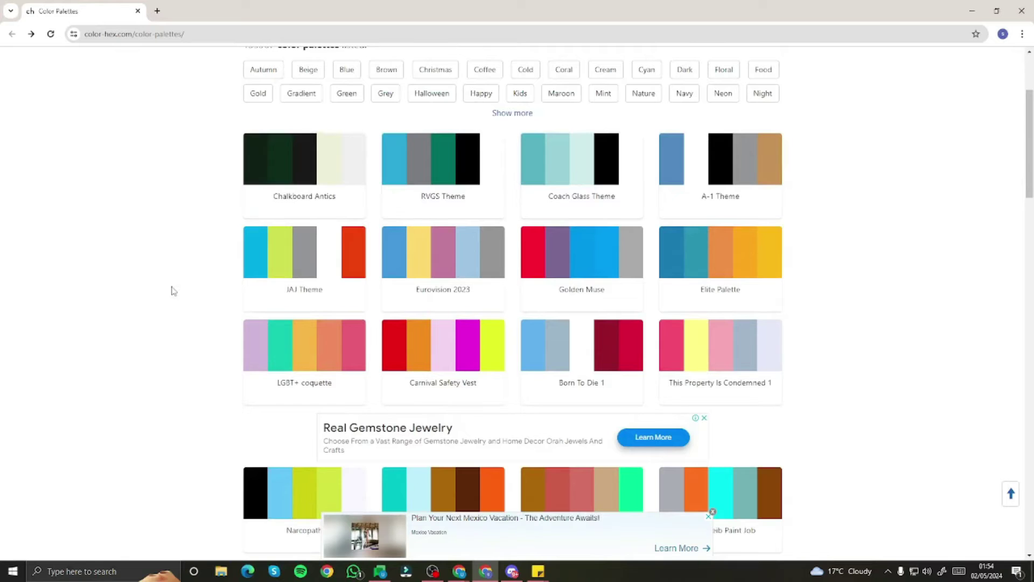
scroll(193, 284, down, 3)
scroll(192, 285, down, 12)
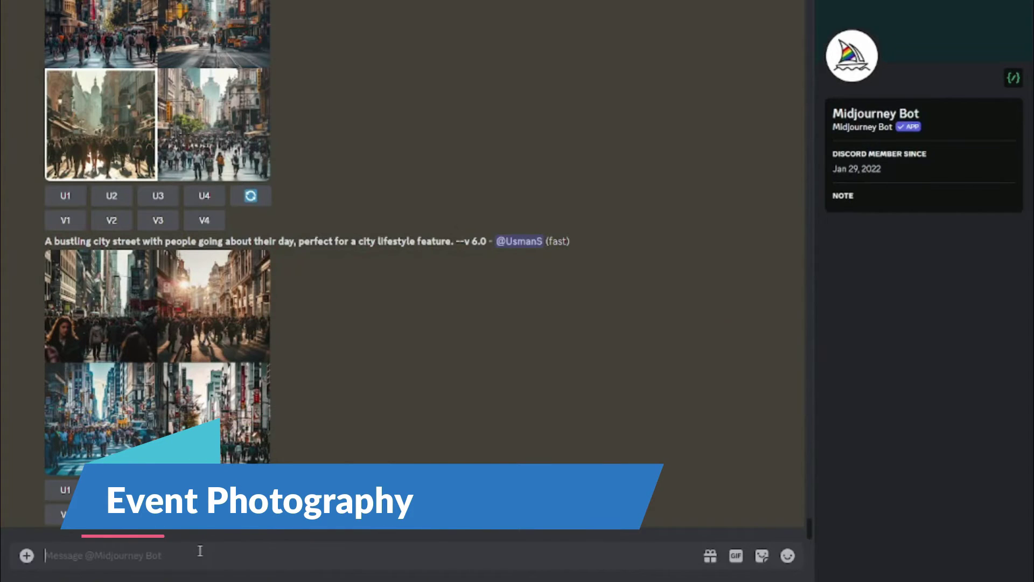
In Discord, submit the /imagine prompt "Event photography of a lively dance floor at a wedding reception, capturing the joy and energy of the celebration.".
text(/ima)
key(Tab)
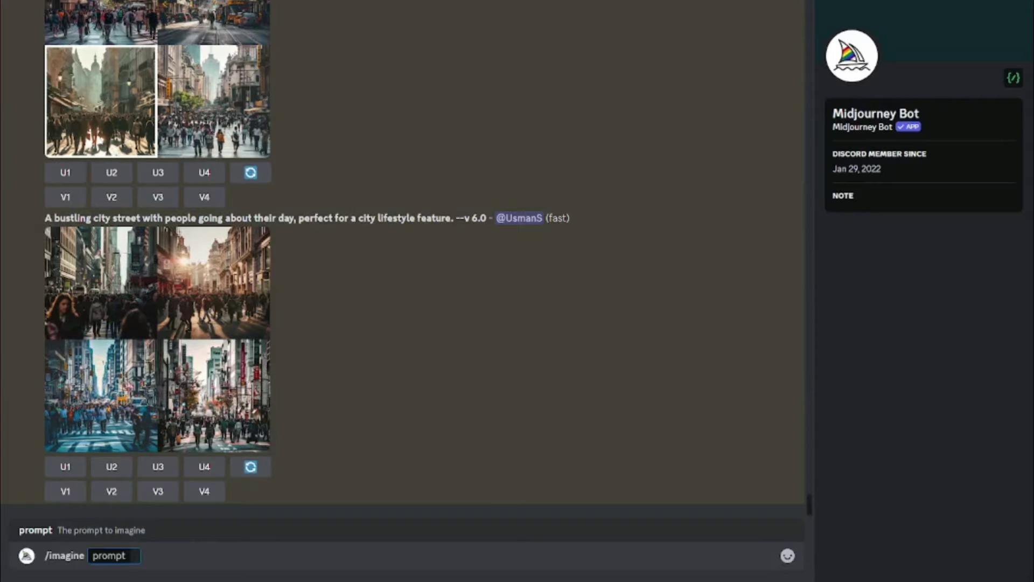
text(Event photography of a lively dance floor at a wedding reception, capturing the joy and energy of the celebration.)
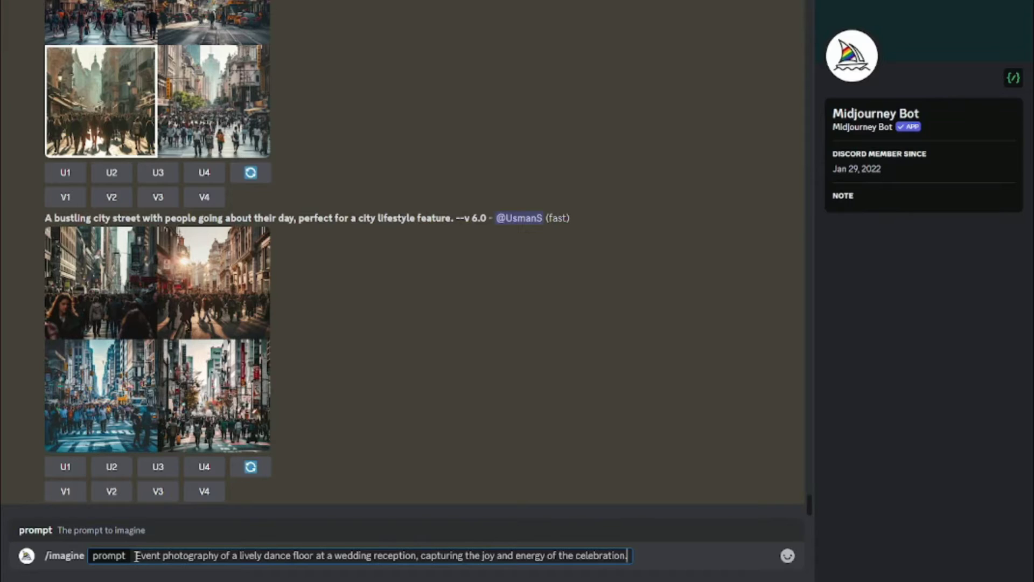
drag(137, 556, 249, 555)
click(633, 554)
key(Return)
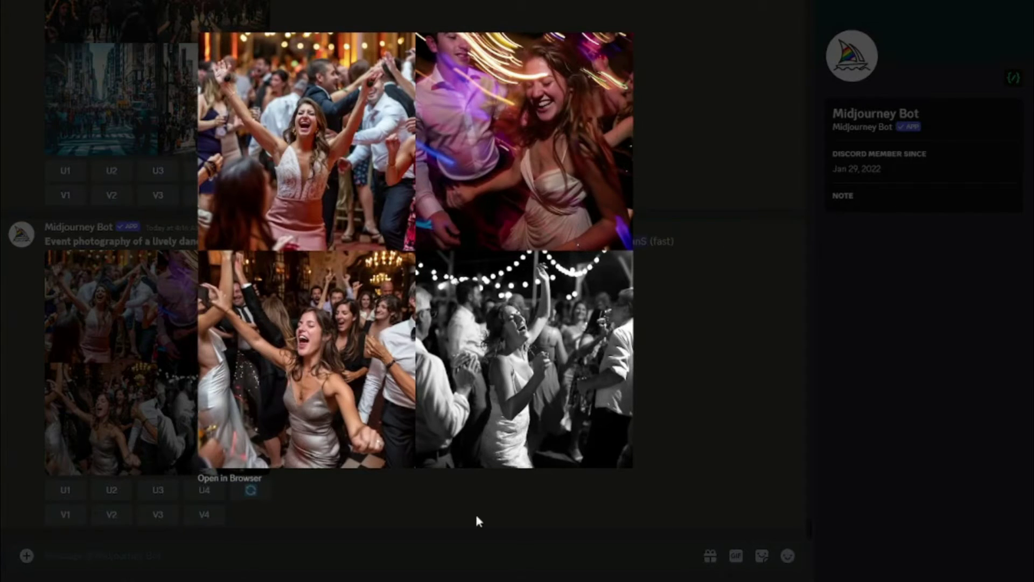
Upload the kara bast Color Palette image from the color palettes folder in Downloads and send it to the Midjourney Bot chat.
click(233, 553)
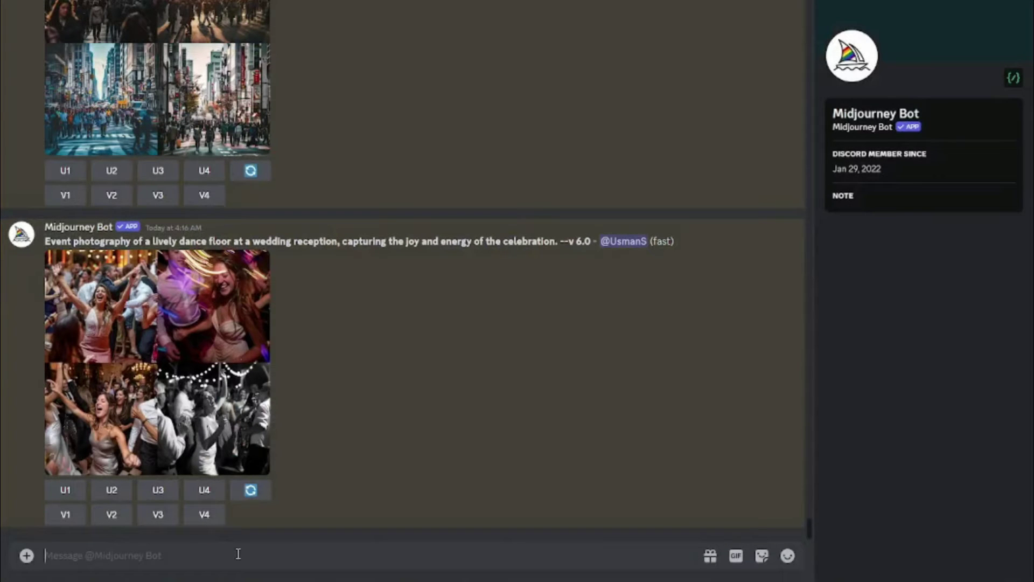
click(27, 555)
click(63, 471)
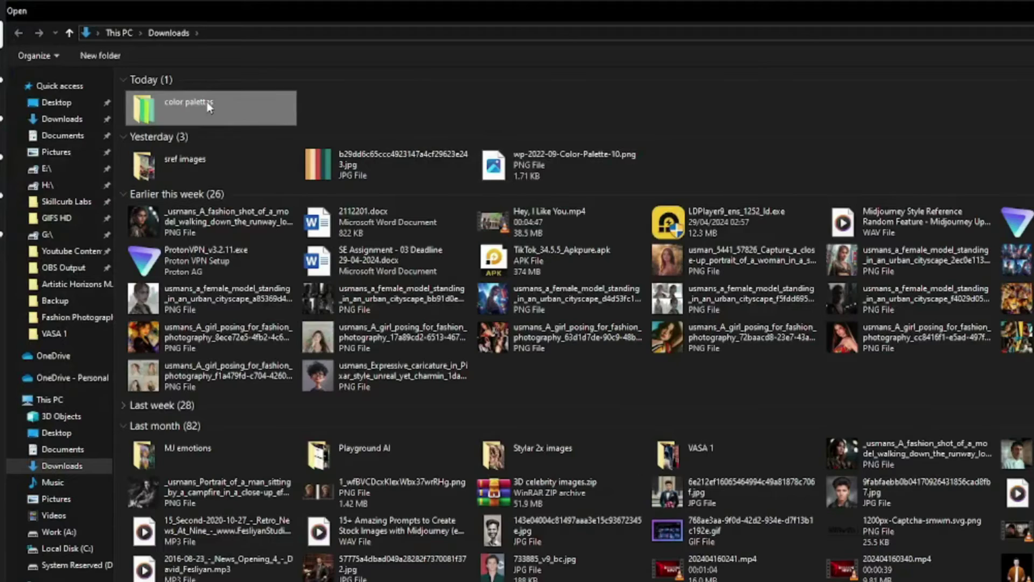
double_click(207, 102)
drag(166, 226, 900, 100)
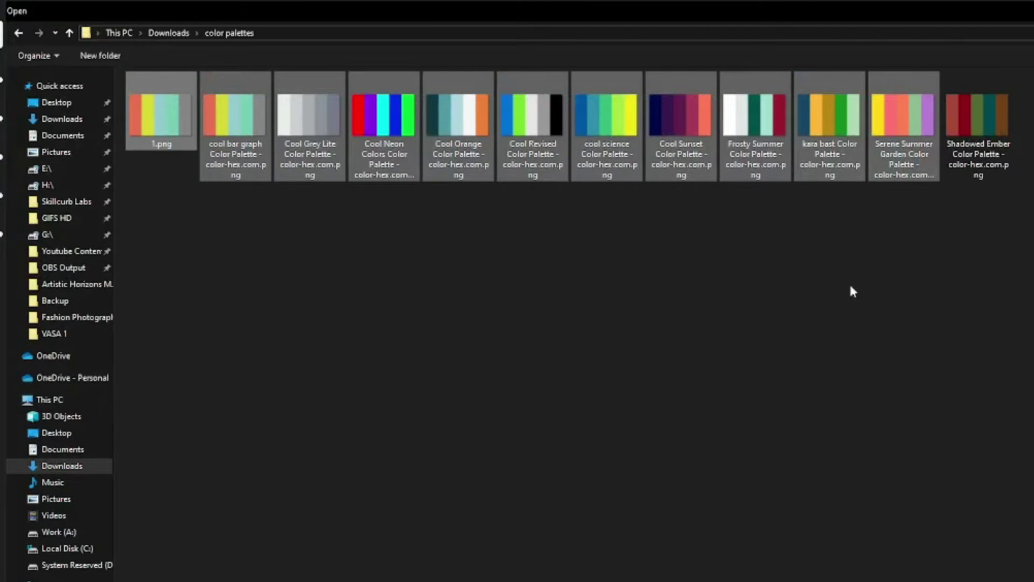
click(806, 245)
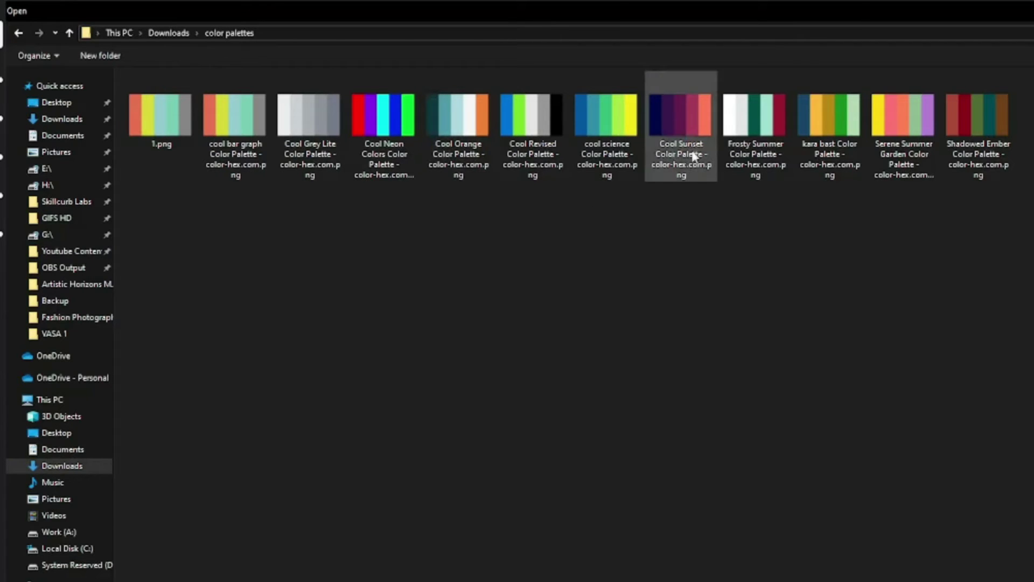
double_click(836, 157)
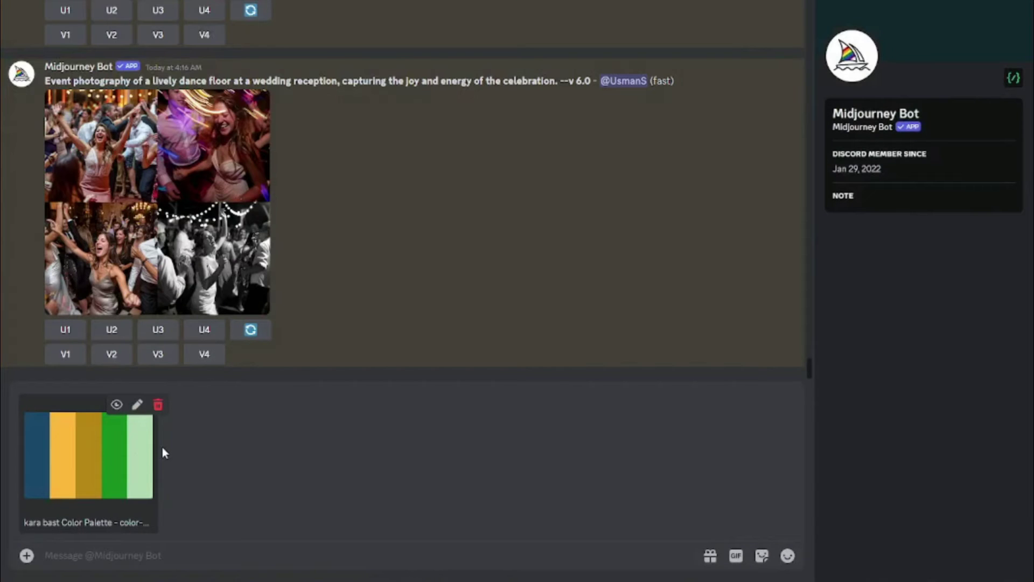
key(Return)
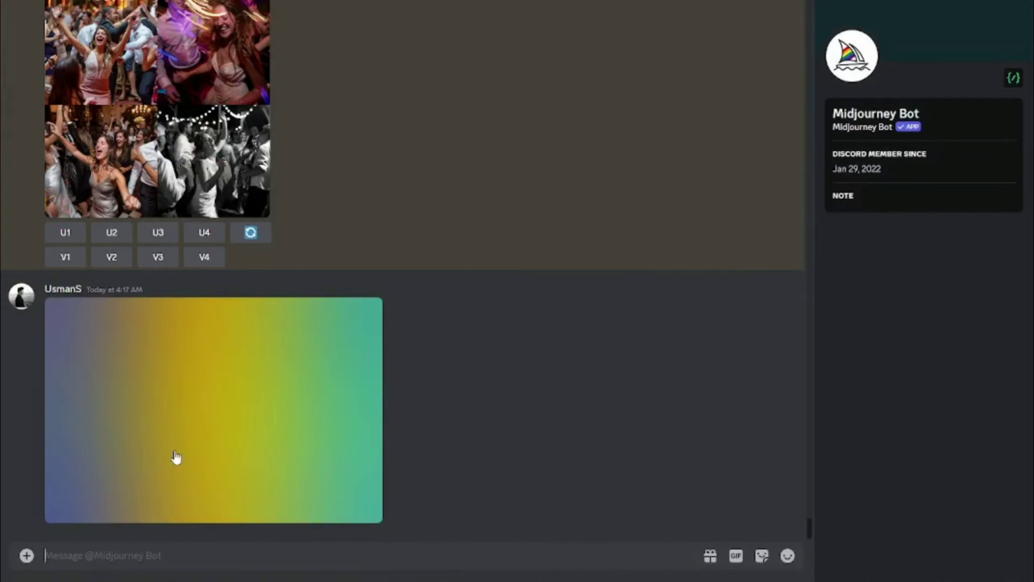
Enter the /imagine prompt "Event photography of a lively dance floor at a wedding reception, capturing the joy and energy of the celebration." ending in --sref.
text(/im)
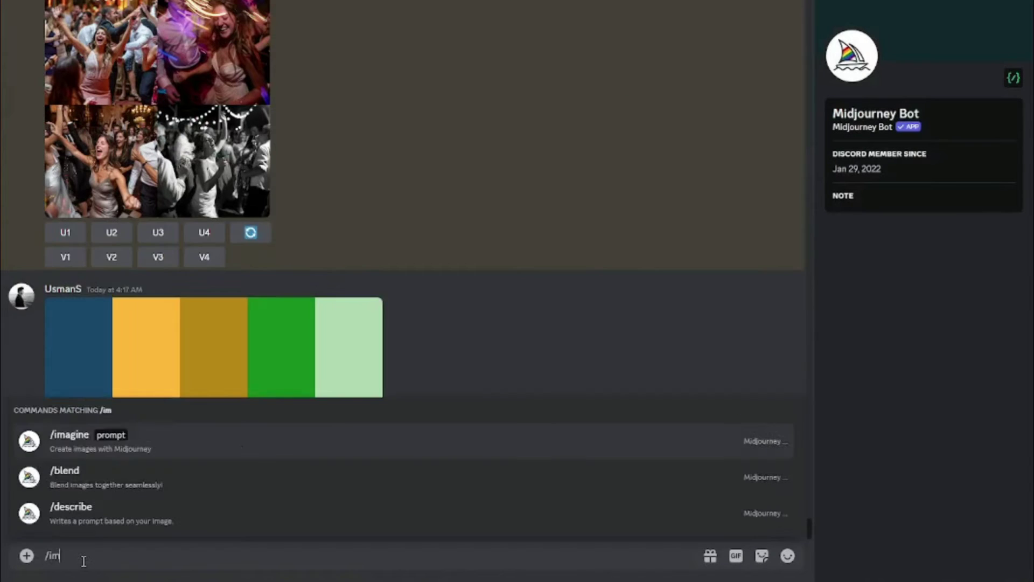
key(Return)
text(Event photography of a lively dance floor at a wedding reception, capturing the joy and energy of the celebration.)
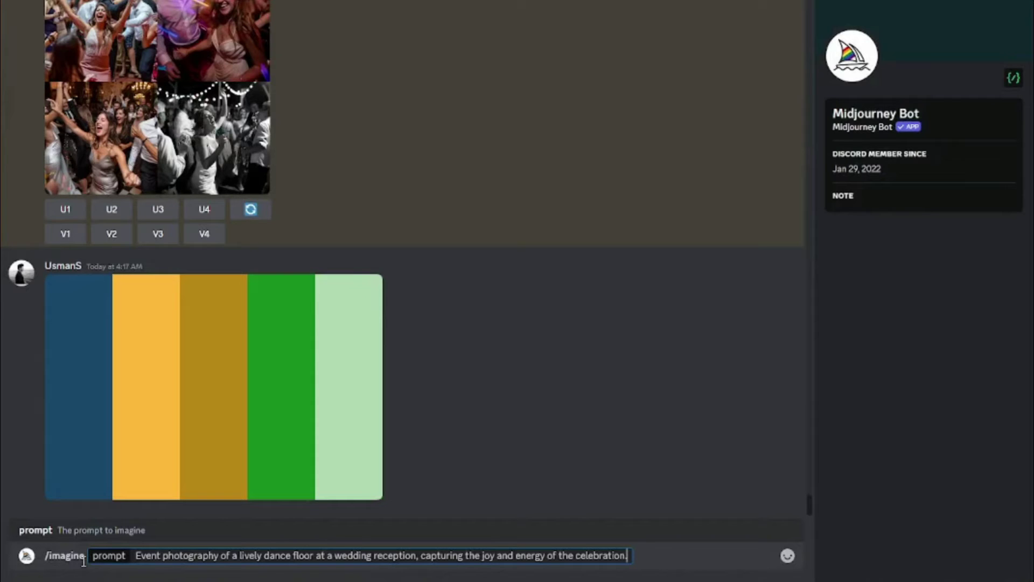
text(--sref)
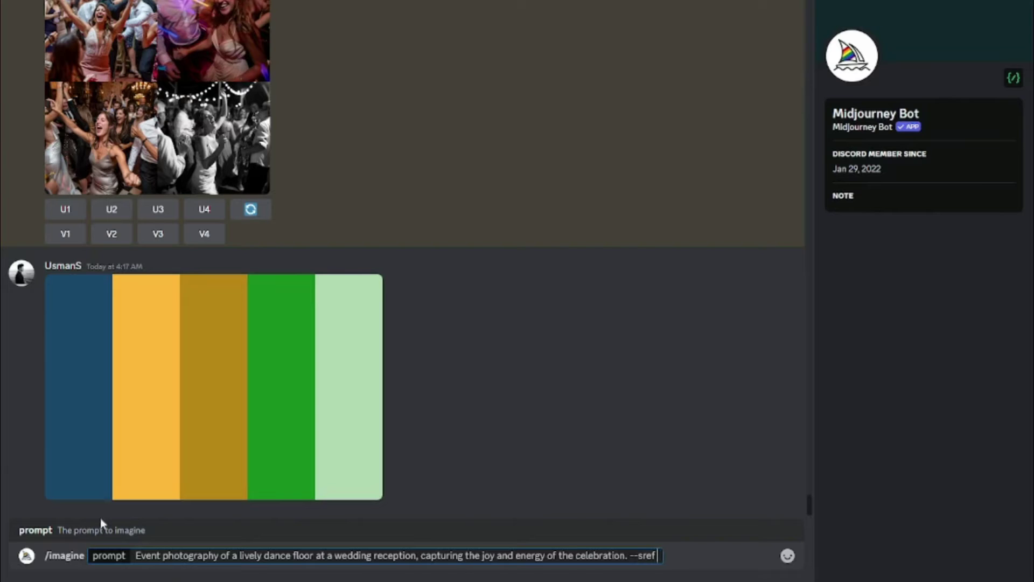
Copy the link of the posted kara bast palette image, paste it after --sref, and submit the prompt.
click(173, 374)
right_click(451, 198)
click(491, 264)
click(652, 503)
key(ctrl+v)
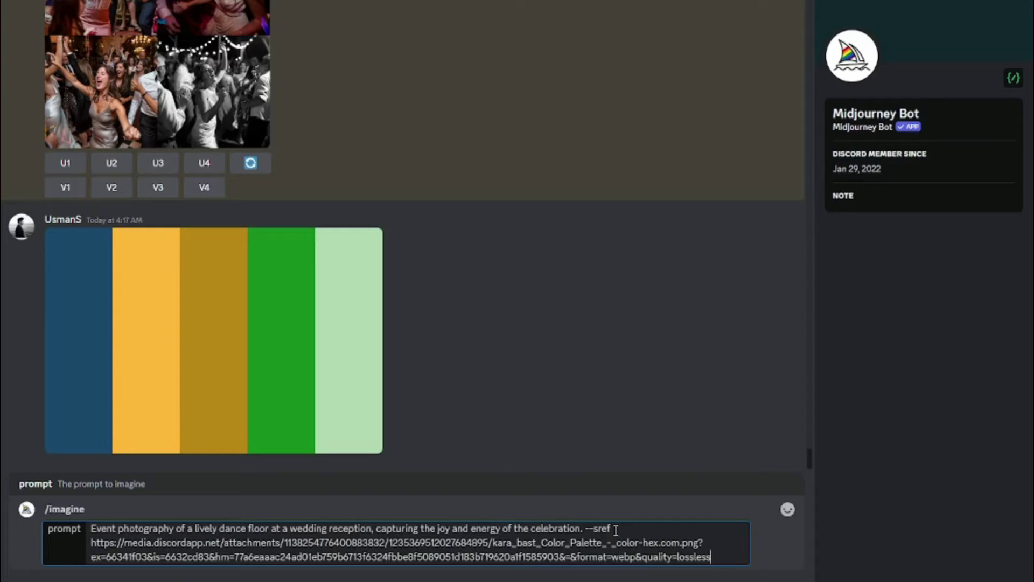
key(Return)
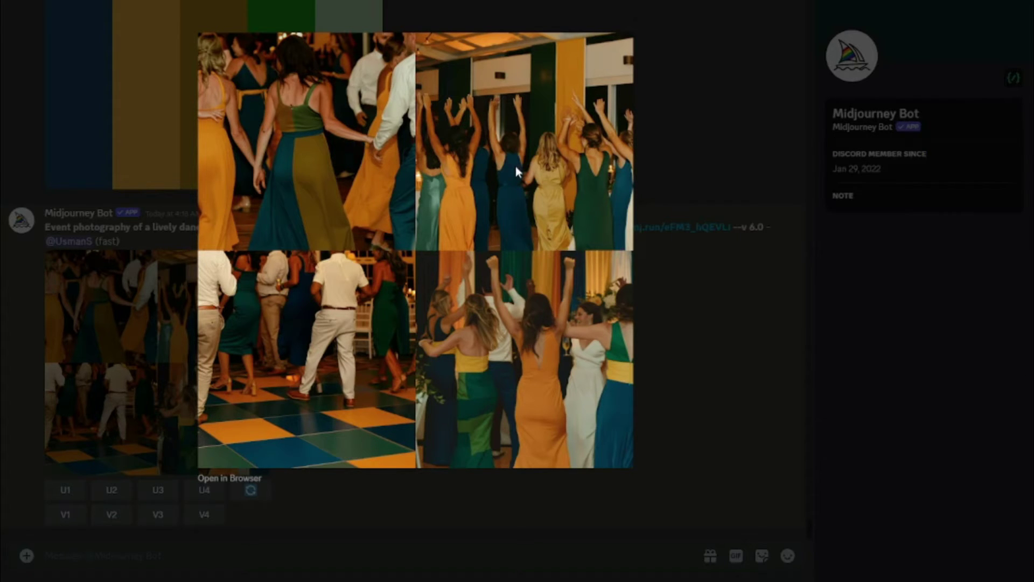
Submit the /imagine prompt "Character design of a brave astronaut exploring an alien planet, highlighting the details of the space suit and alien landscape".
click(693, 340)
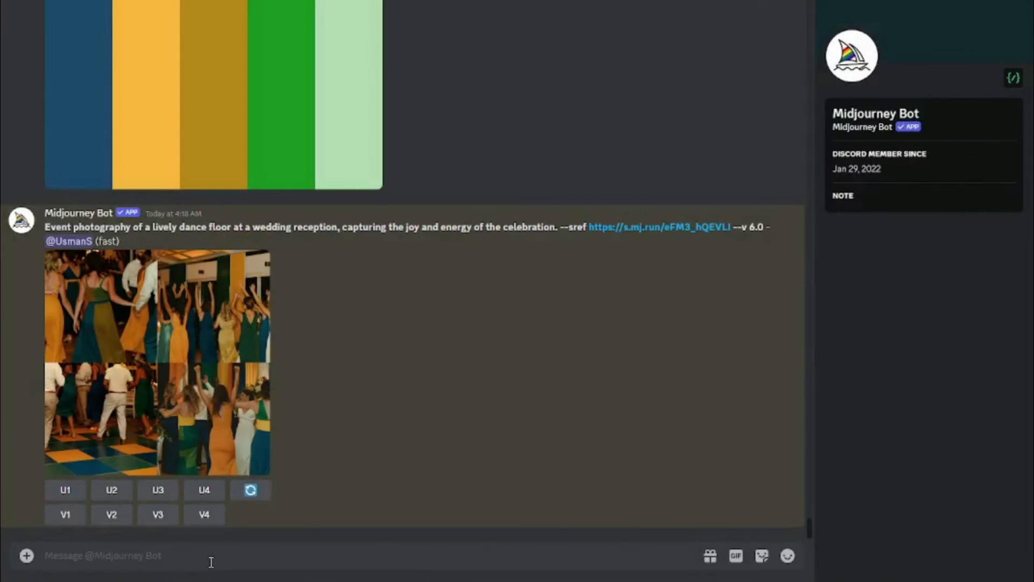
text(/ima)
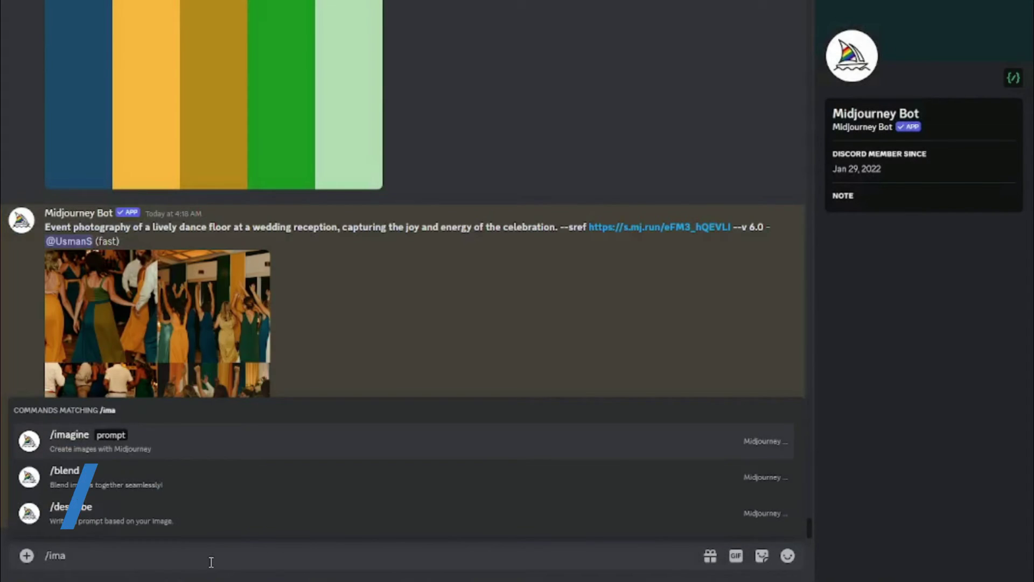
key(Tab)
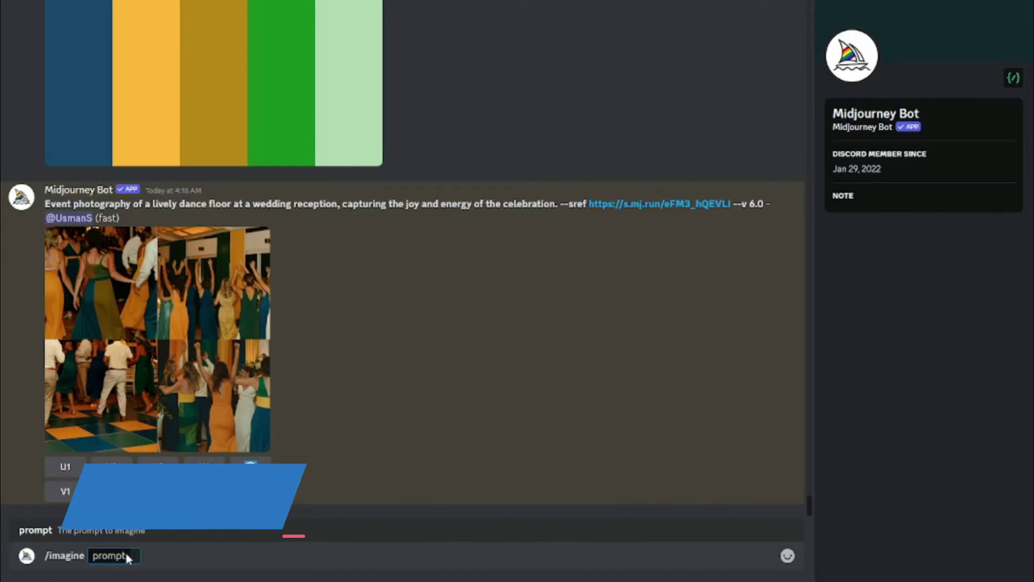
key(ctrl+v)
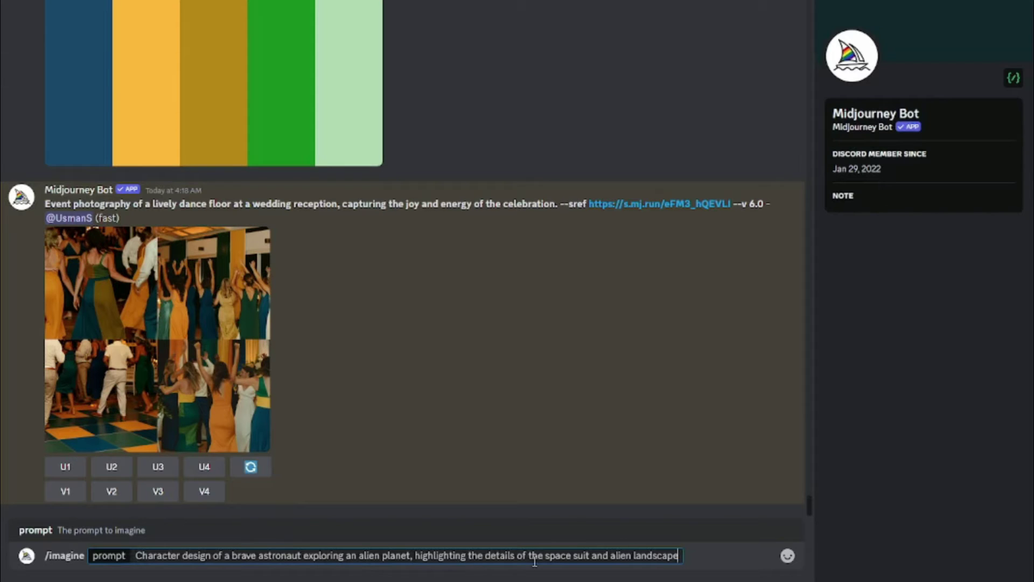
key(Return)
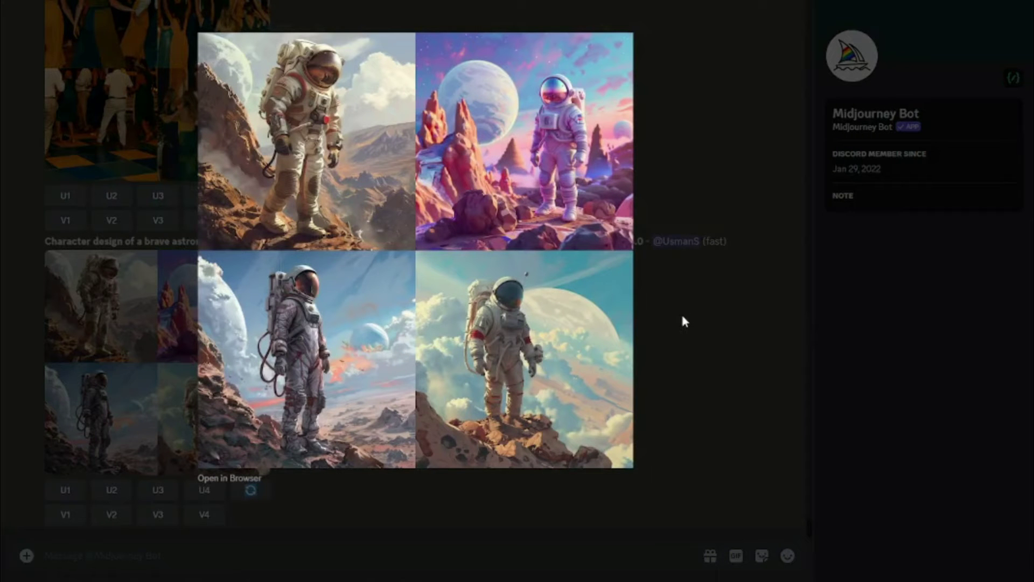
Upload the Cool Sunset Color Palette image from the color palettes folder in Downloads and send it to the Midjourney Bot chat.
click(685, 359)
click(26, 556)
click(79, 471)
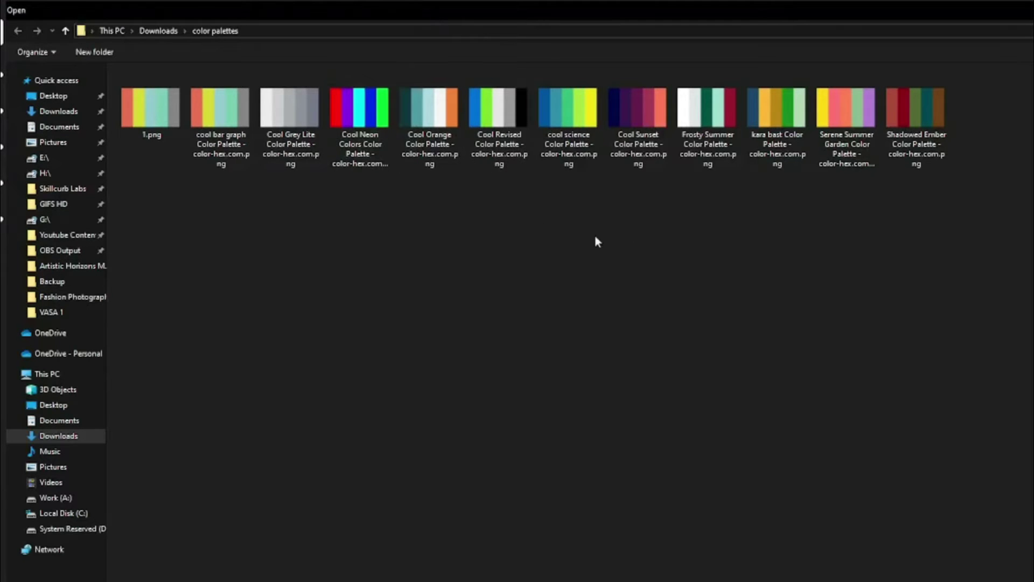
double_click(639, 127)
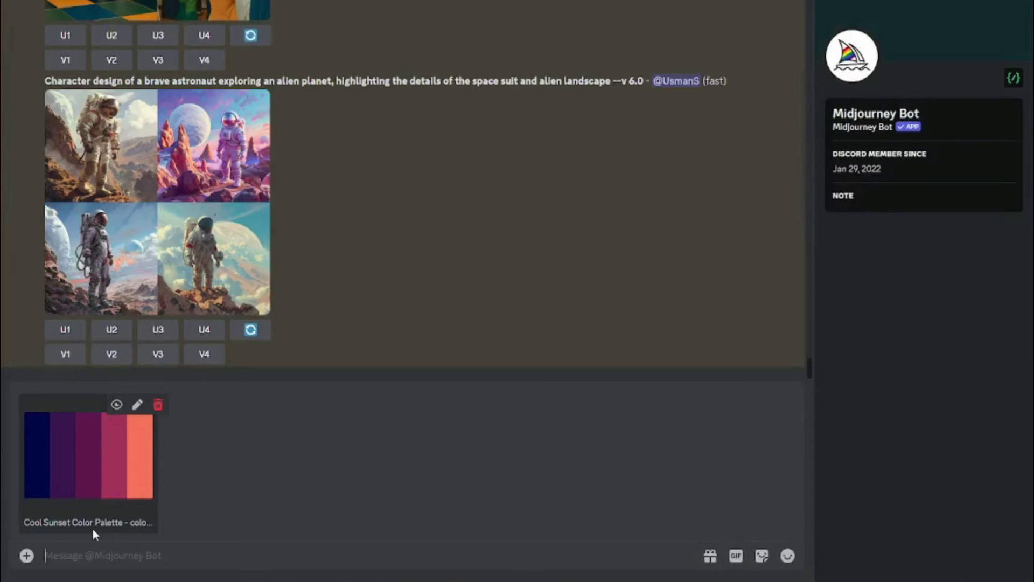
key(Return)
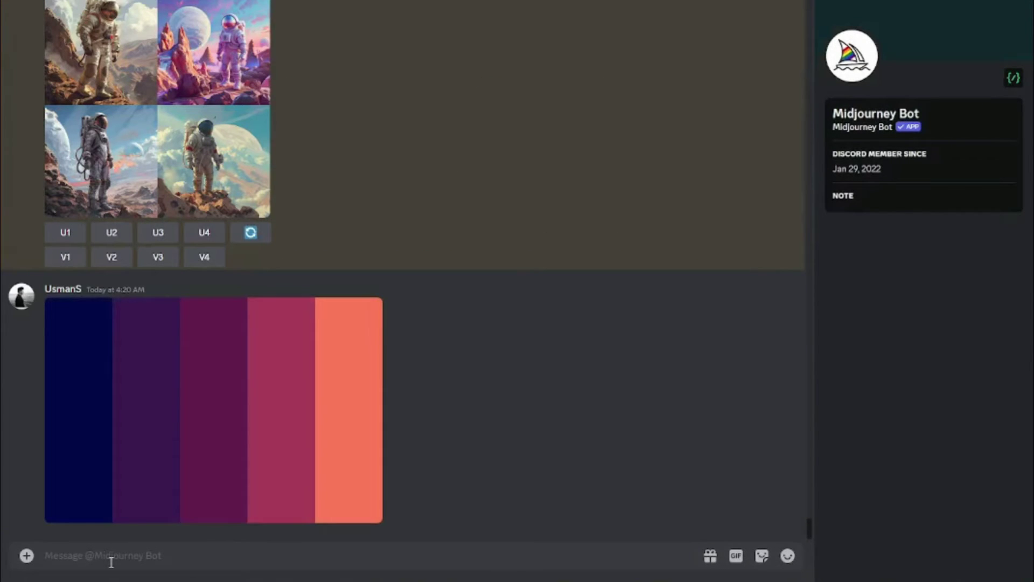
Enter the same astronaut character design text as a new /imagine prompt ending in --sref, without submitting it.
text(/im)
key(Tab)
key(ctrl+v)
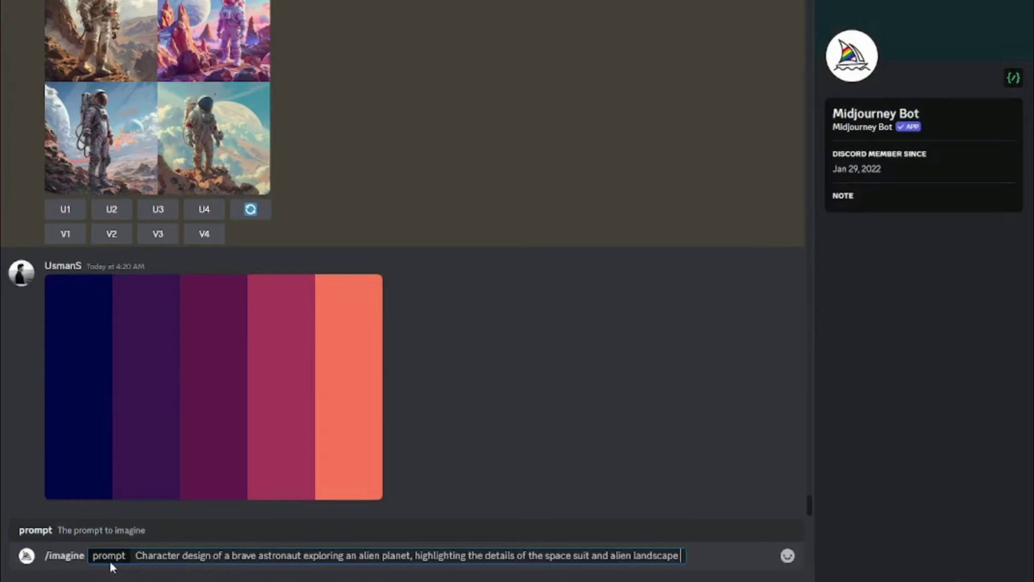
text(--sref)
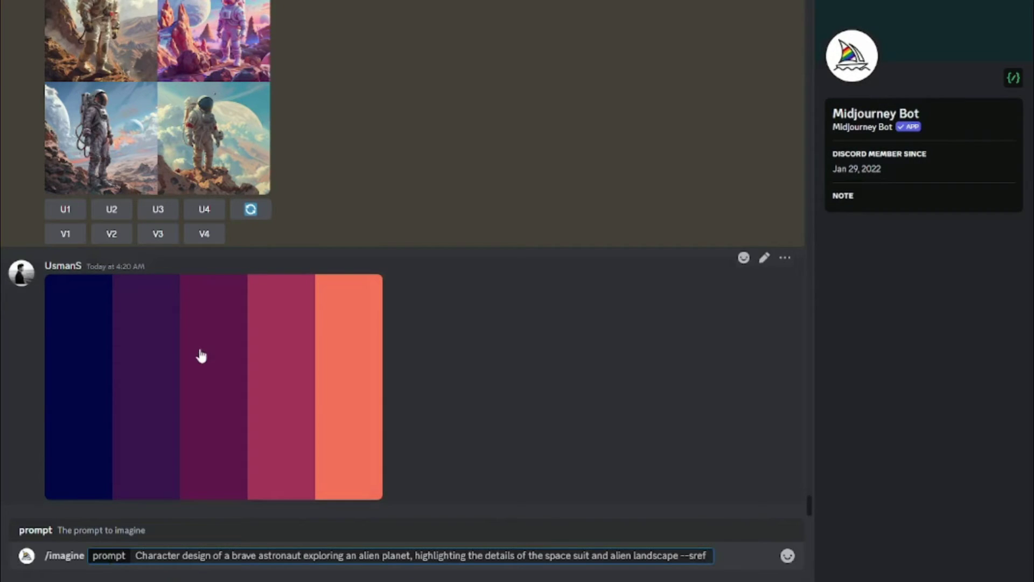
Copy the link of the posted Cool Sunset palette image, paste it after --sref, and submit the astronaut prompt.
click(201, 355)
right_click(404, 218)
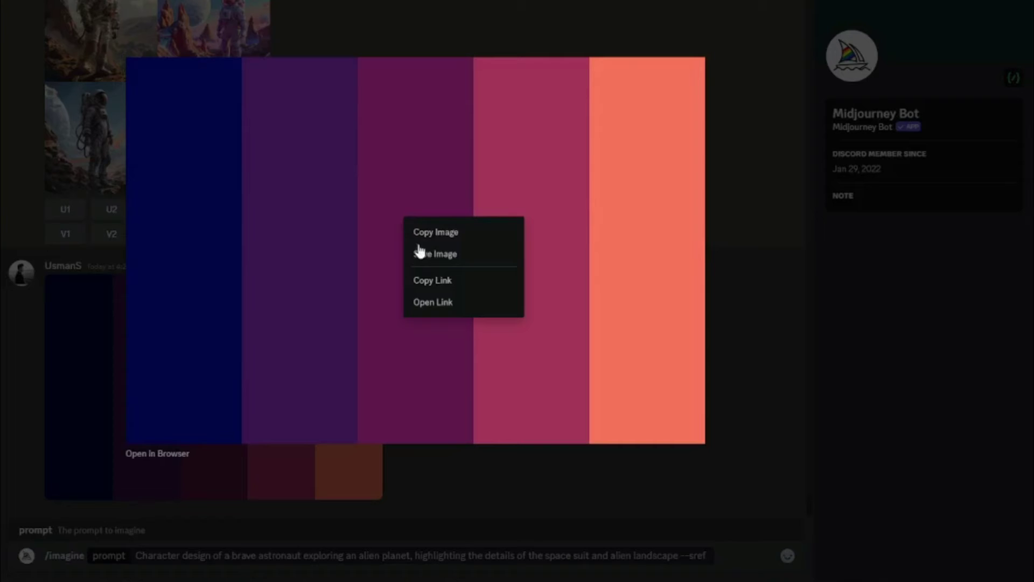
click(435, 279)
click(710, 554)
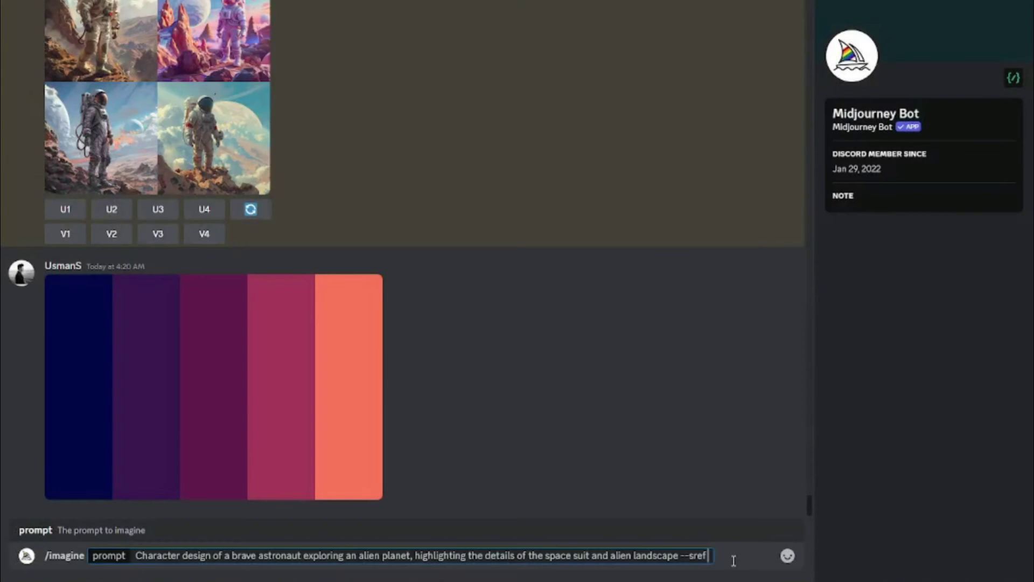
key(ctrl+v)
key(Return)
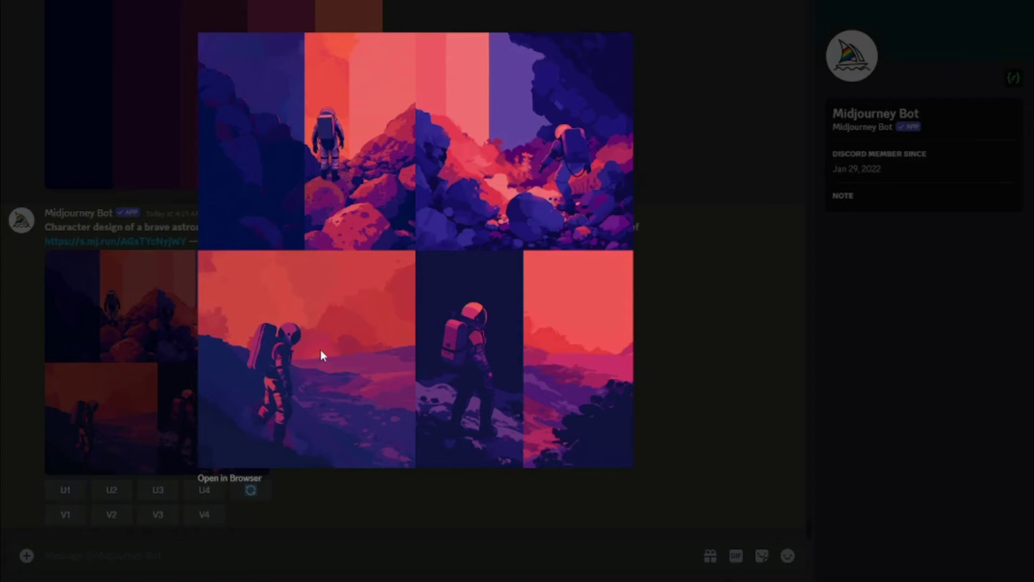
Compare the generated astronaut images with the posted Cool Sunset palette and enlarge the image grid.
click(176, 290)
scroll(163, 335, up, 6)
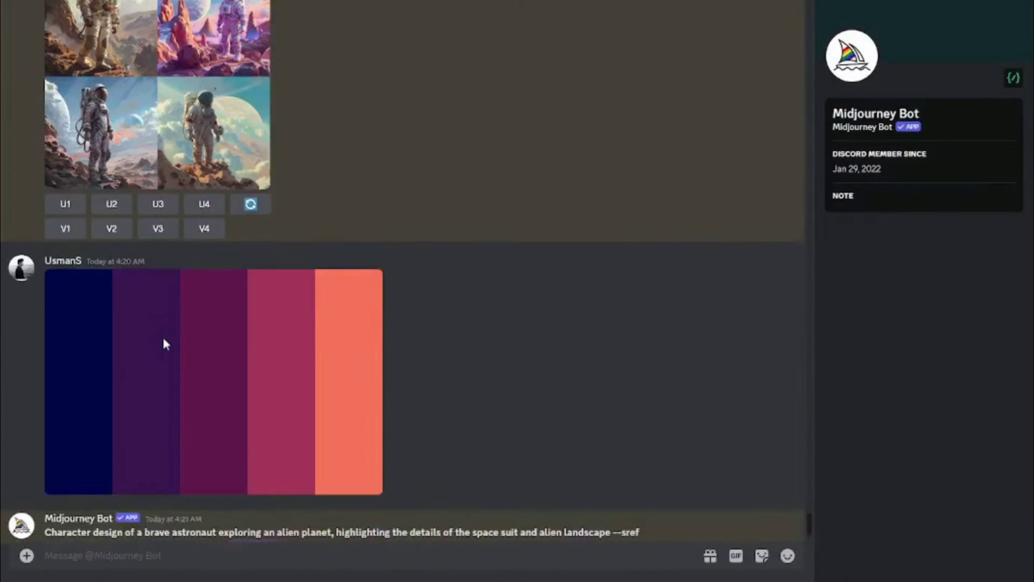
scroll(236, 329, down, 3)
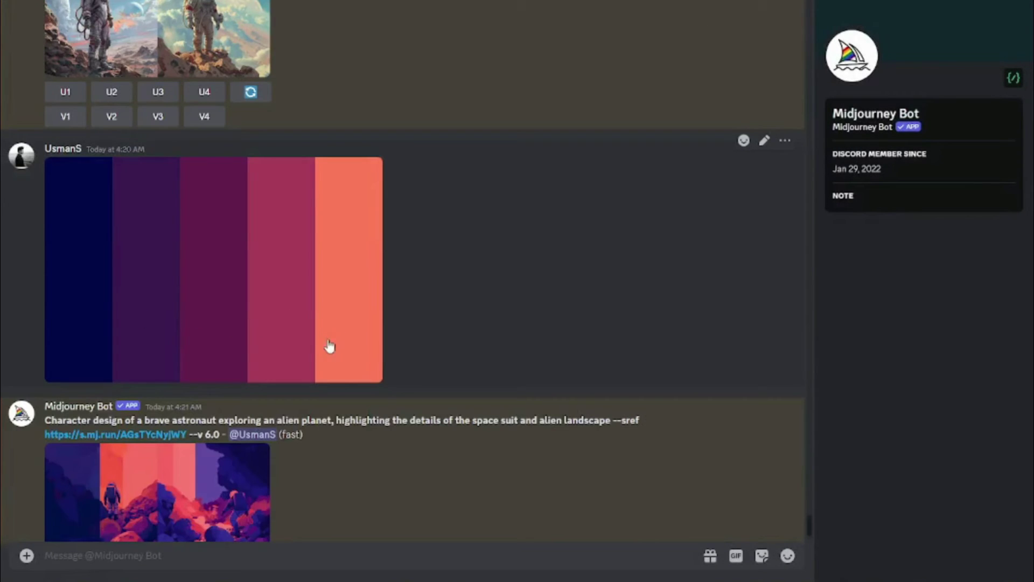
scroll(326, 348, down, 3)
click(144, 402)
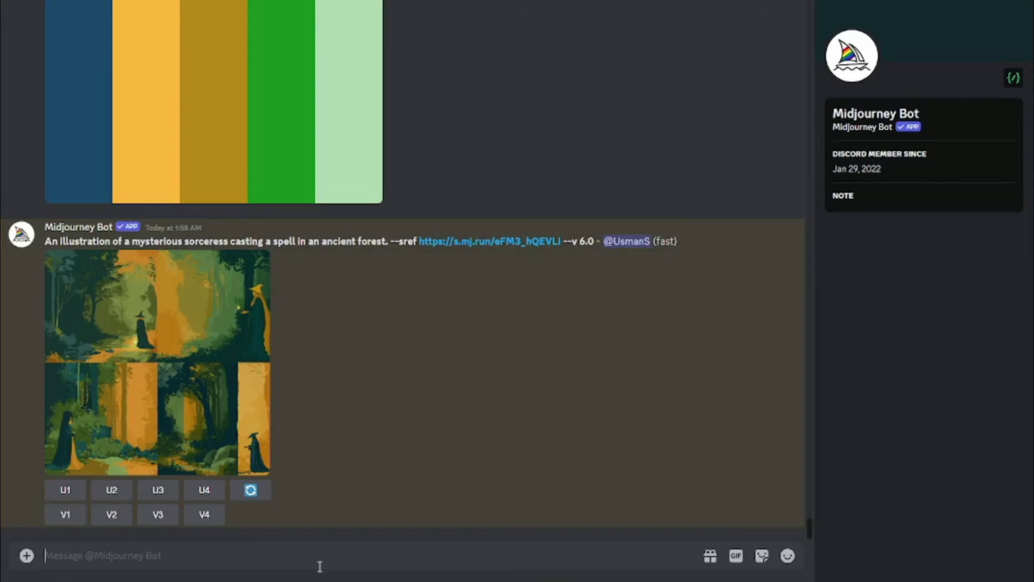
Submit the /imagine prompt "A fashion model walking down a busy city street in a chic winter coat, with snowflakes gently falling around her".
text(/im)
key(Tab)
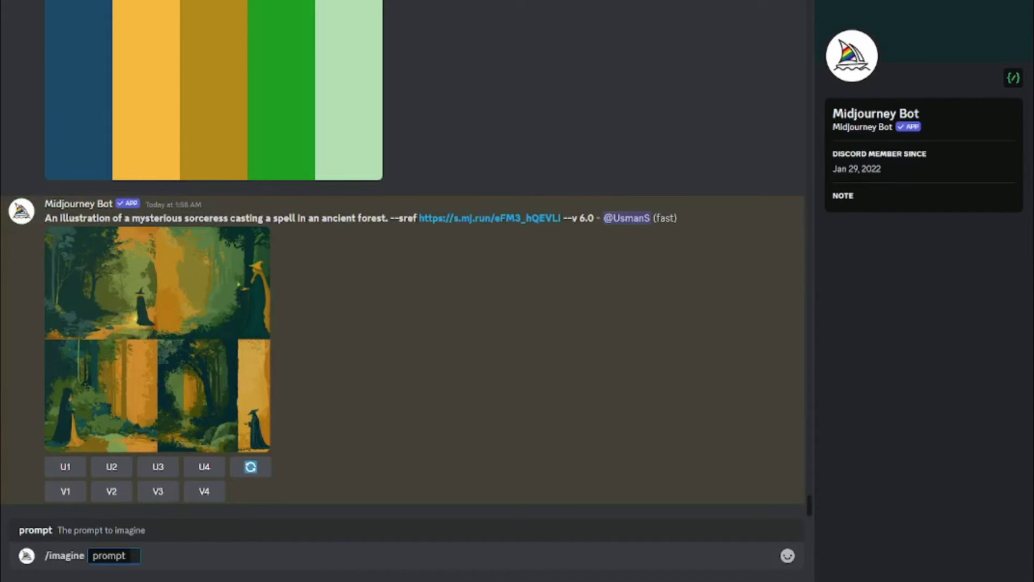
click(143, 555)
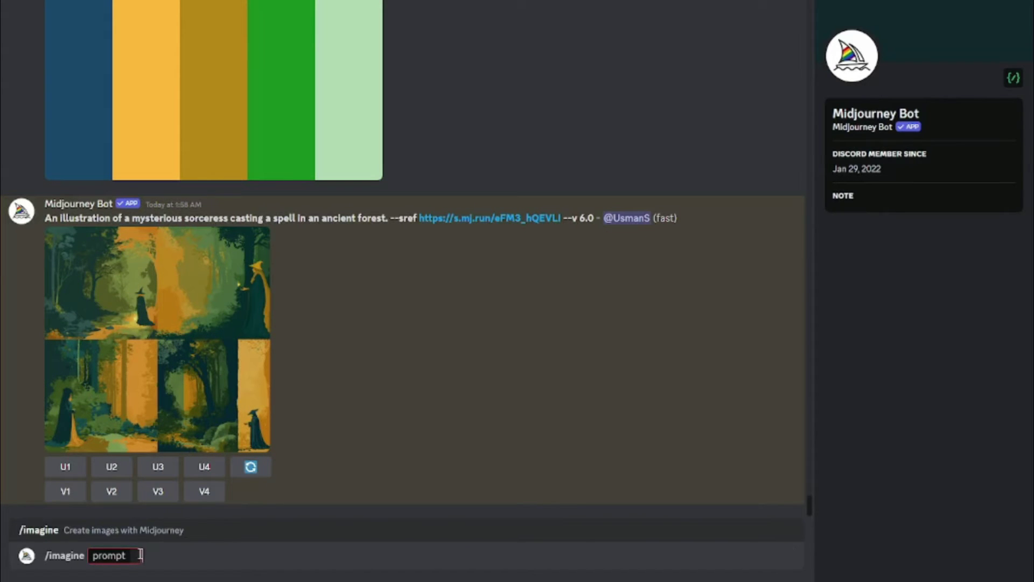
key(ctrl+v)
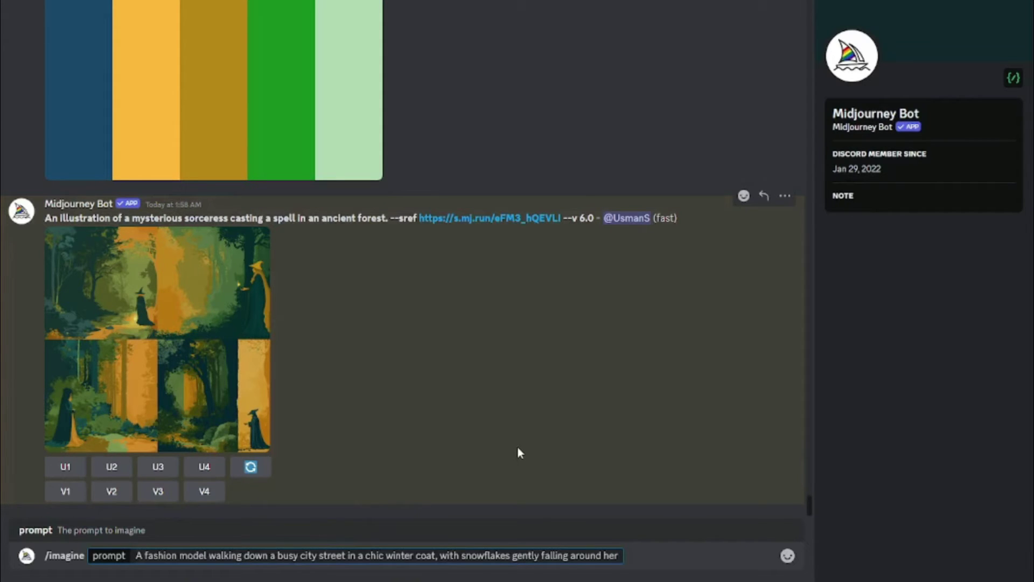
key(Return)
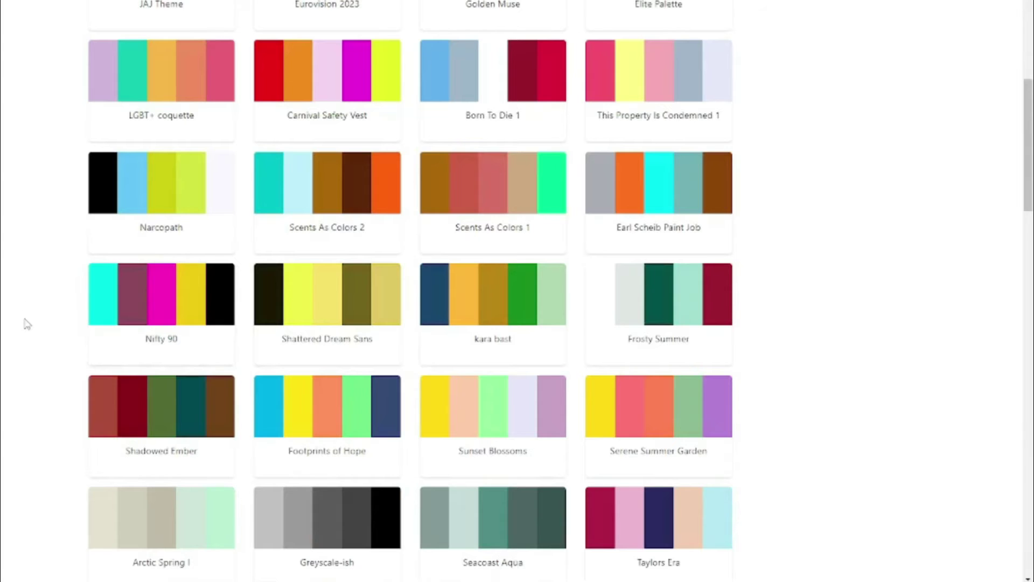
On the color-hex website, open the Serene Summer Garden palette and download its PNG image.
scroll(27, 323, down, 3)
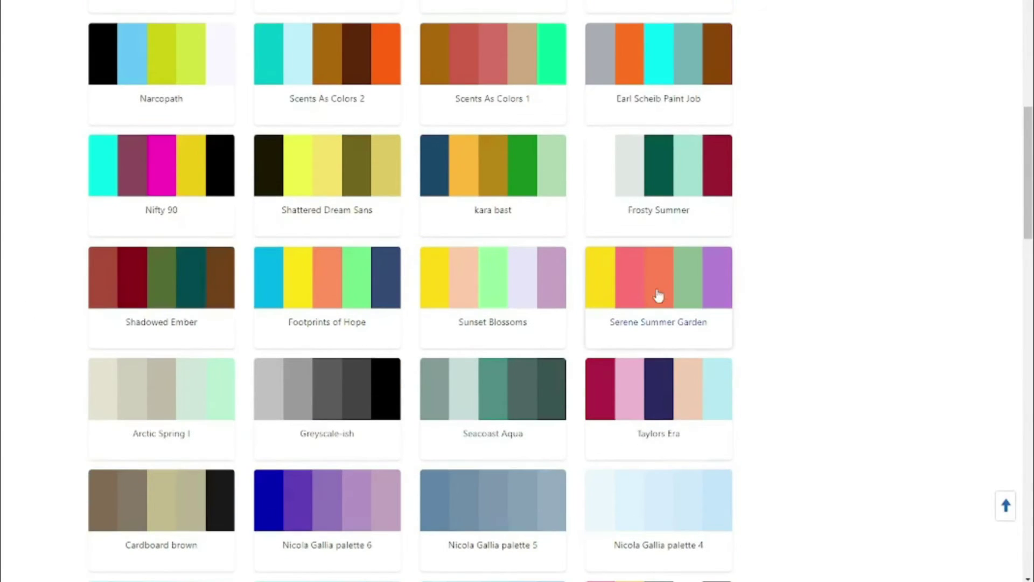
click(658, 292)
scroll(161, 279, down, 6)
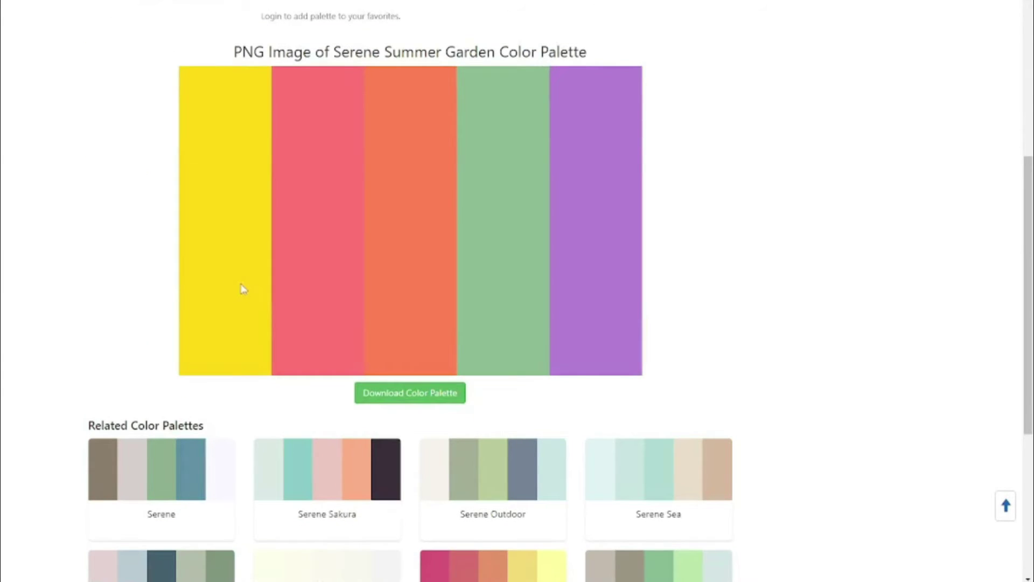
click(419, 396)
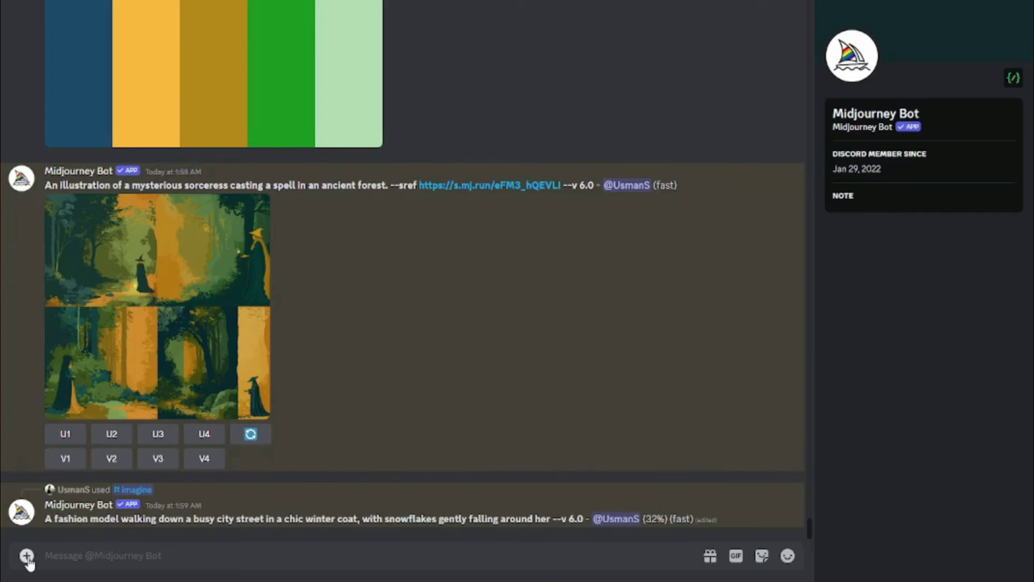
Back in Discord, upload the Serene Summer Garden palette image and send it to the Midjourney Bot chat.
click(26, 555)
click(70, 468)
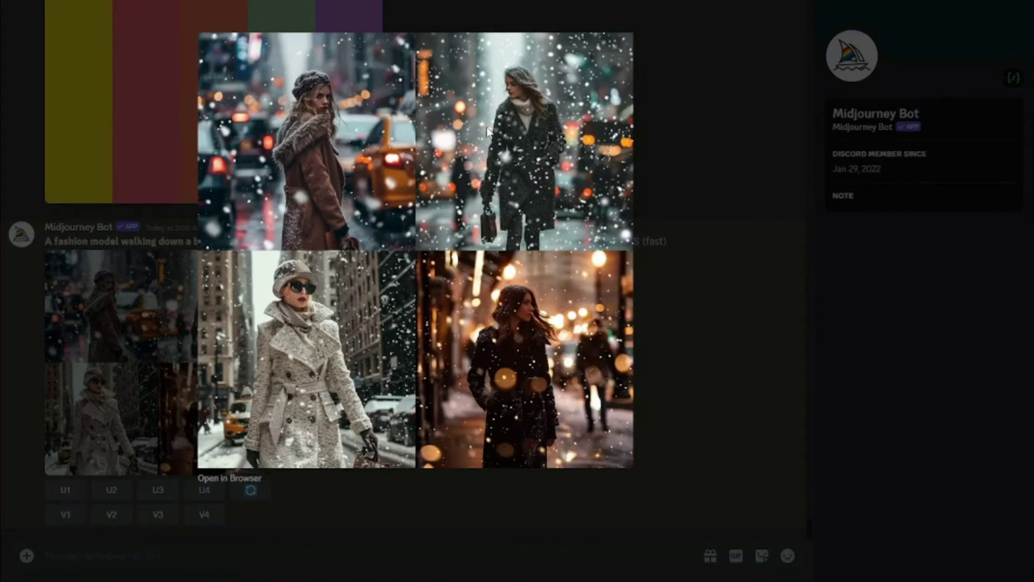
click(787, 281)
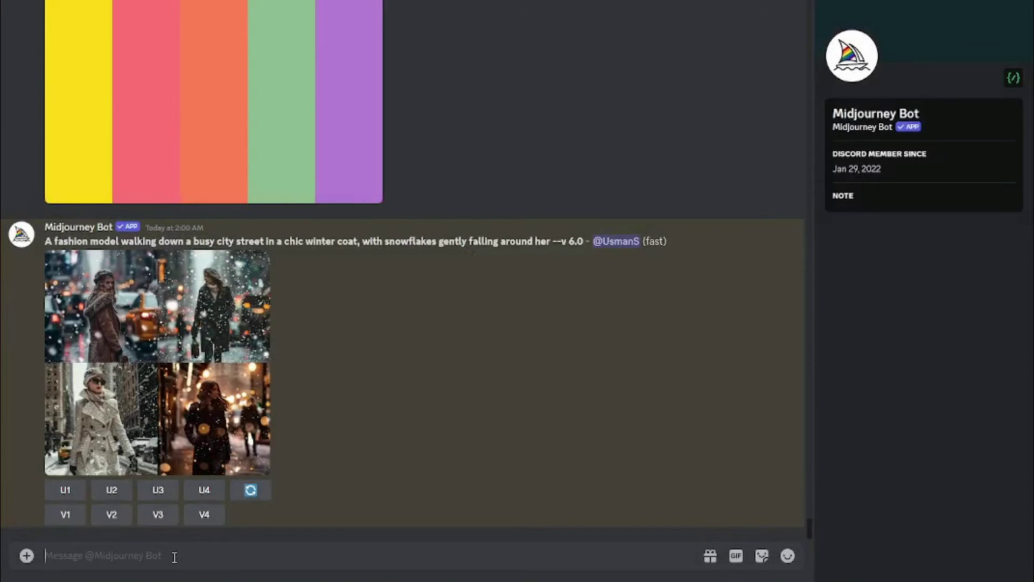
Enter the /imagine prompt "A fashion model walking down a busy city street in a chic winter coat, with snowflakes gently falling around her --sref".
text(/imagine)
key(Return)
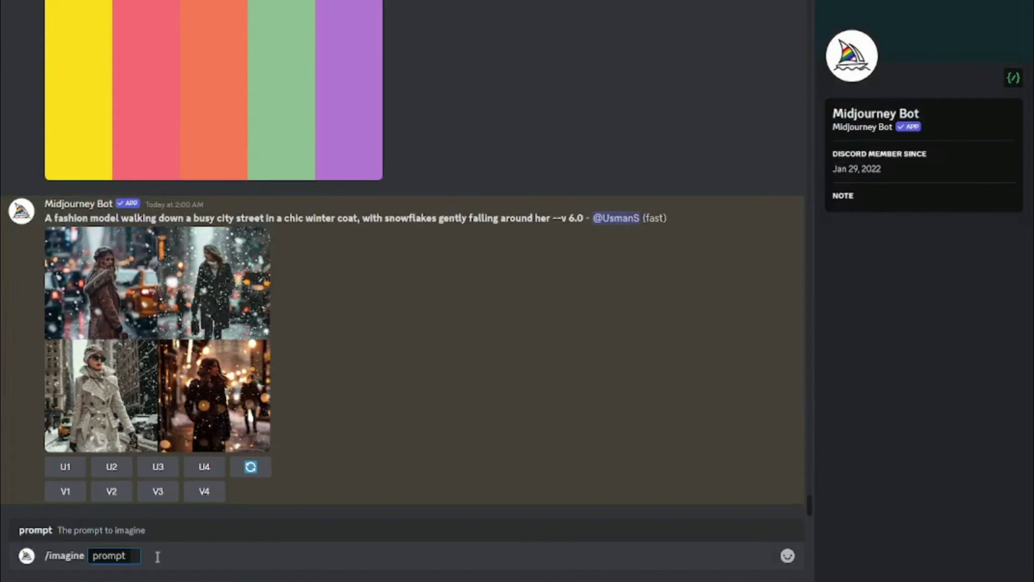
key(ctrl+v)
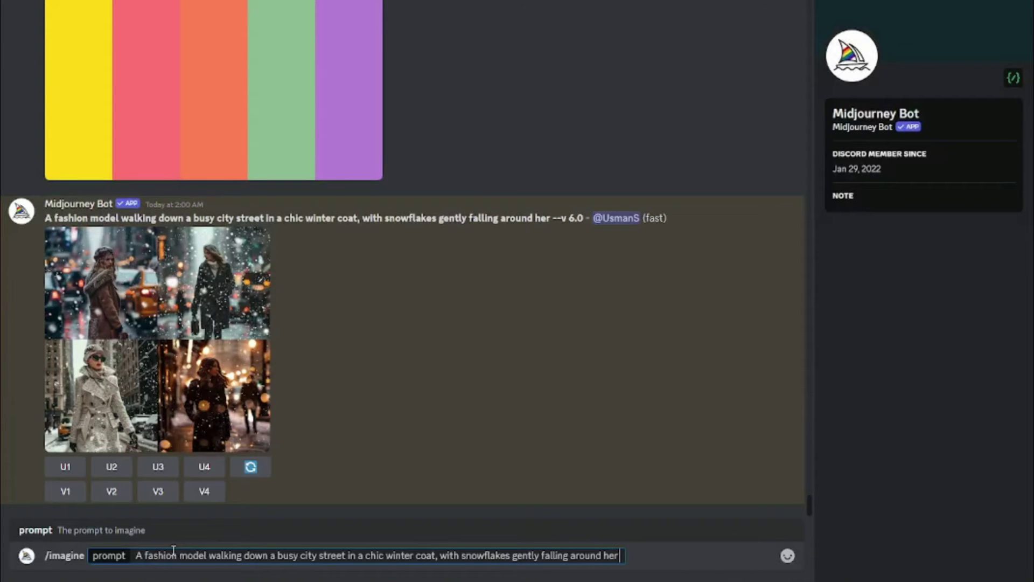
text(--sref)
Copy the link of the posted Serene Summer Garden palette image, paste it after --sref, and submit the fashion model prompt.
click(222, 113)
right_click(445, 291)
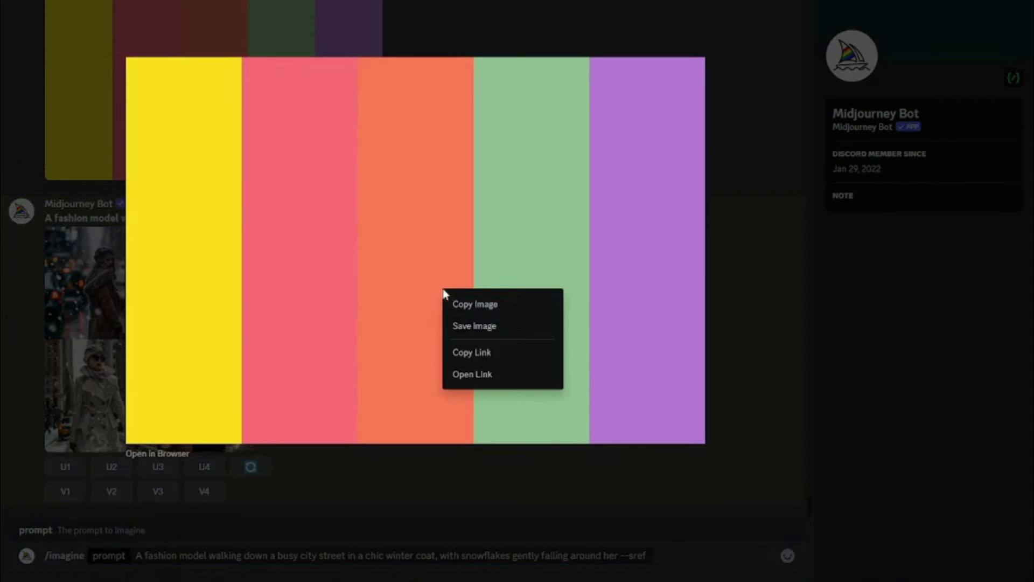
click(483, 352)
click(670, 557)
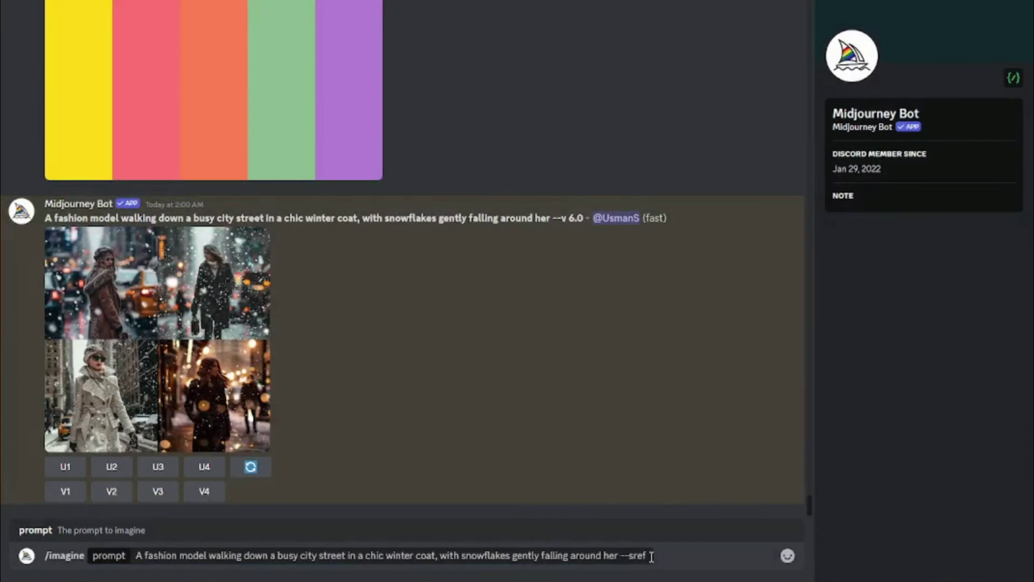
key(ctrl+v)
key(Return)
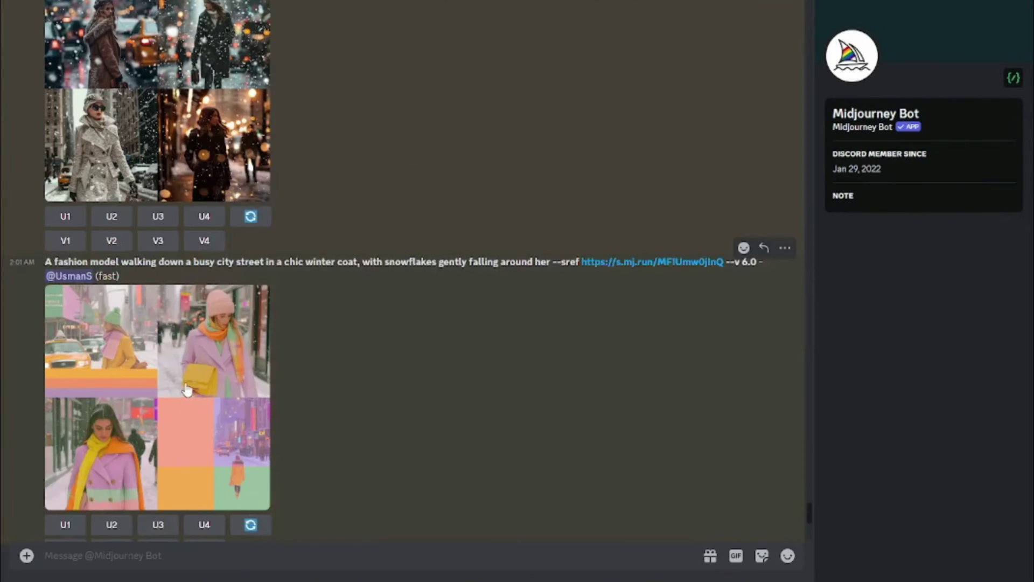
Enlarge the fashion model image grid generated with the palette reference and examine its colors.
click(189, 386)
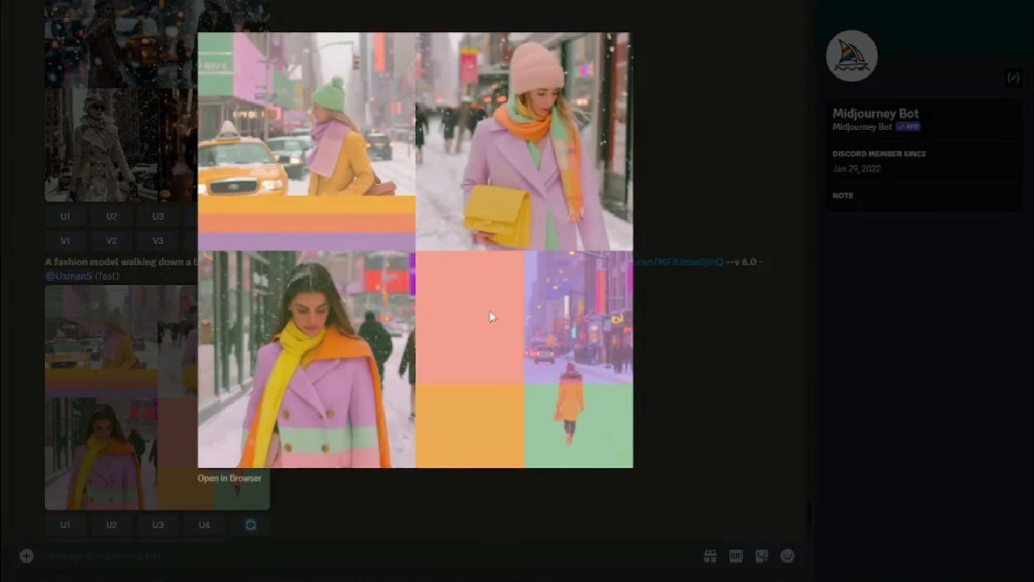
click(686, 328)
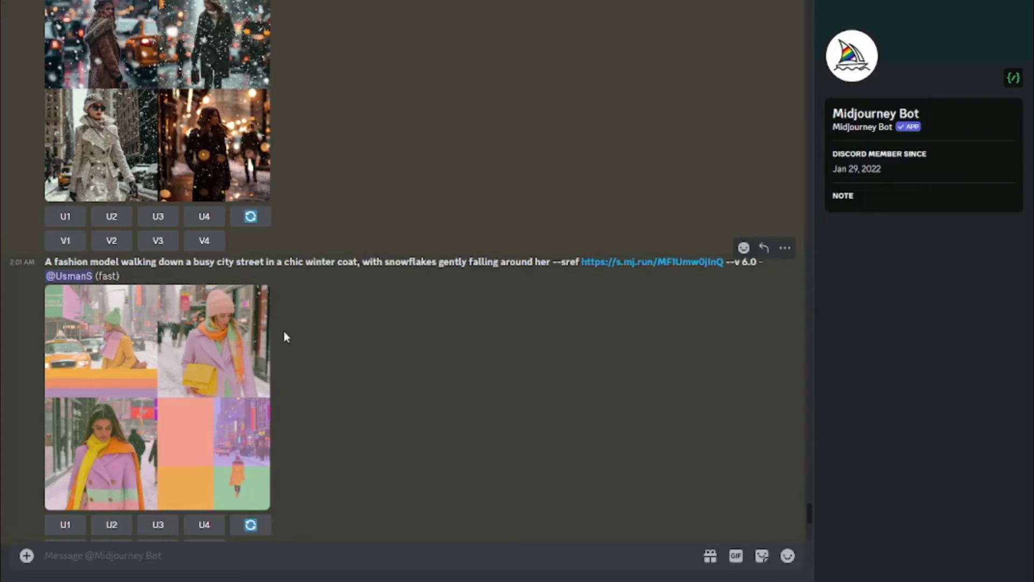
click(218, 361)
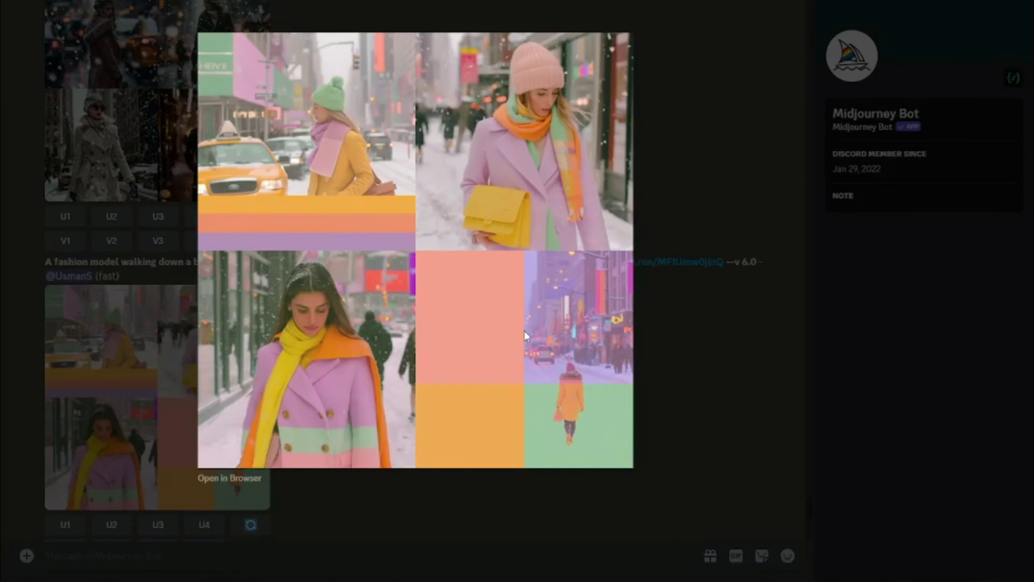
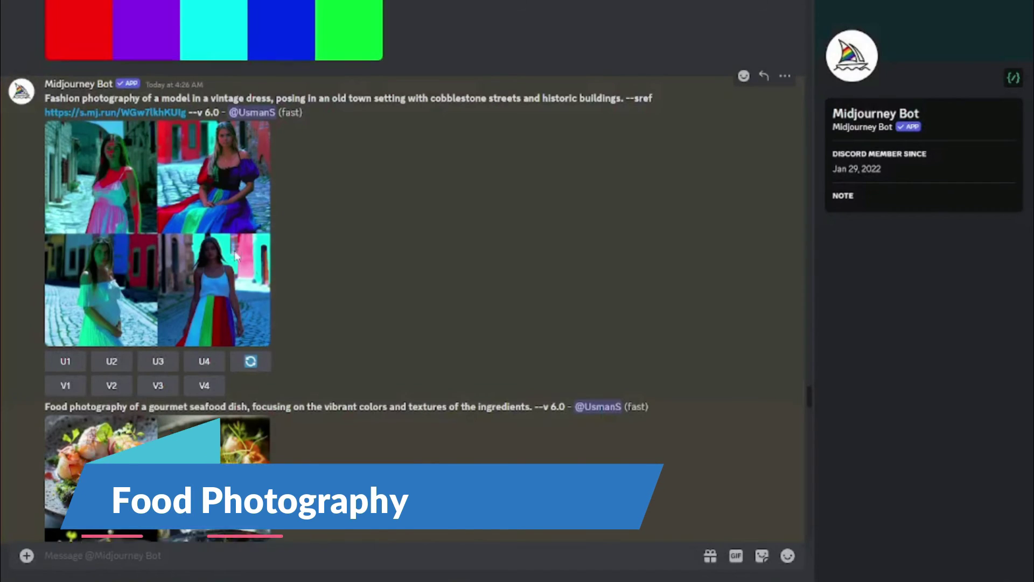
Read the gourmet seafood dish prompt and enlarge its image grid made without a style reference to examine the colors.
drag(47, 217, 181, 216)
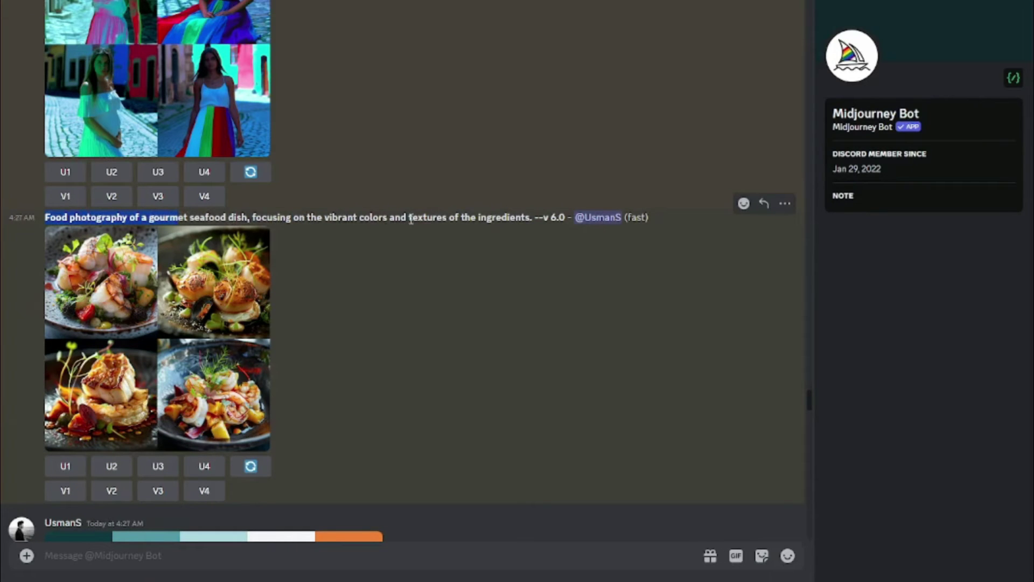
scroll(440, 265, down, 4)
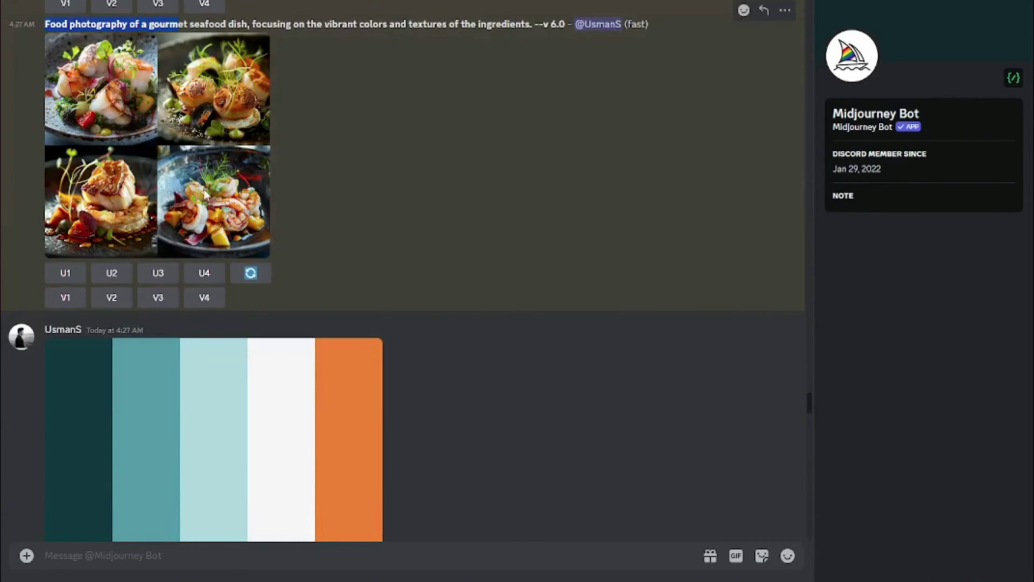
click(202, 194)
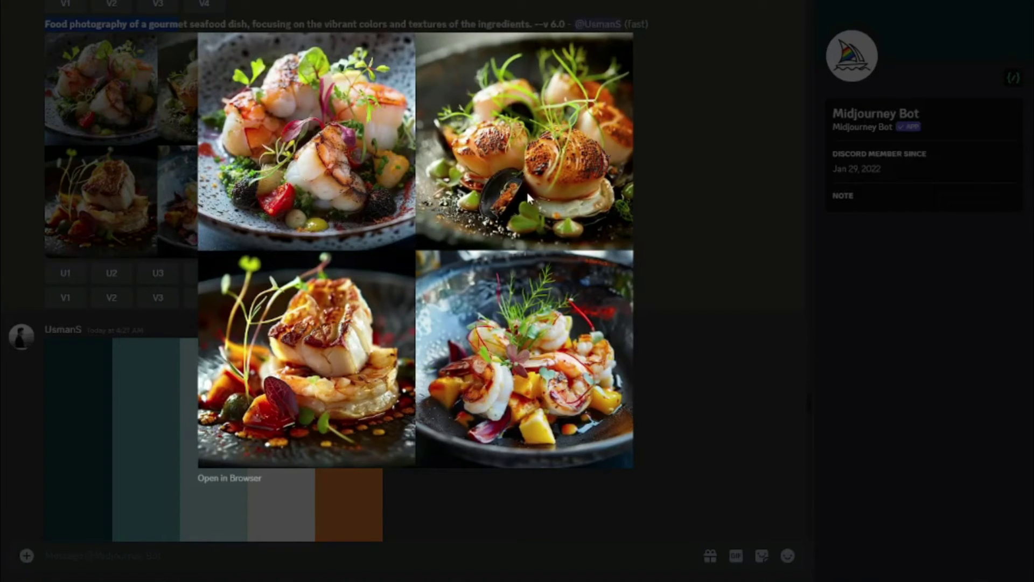
click(701, 242)
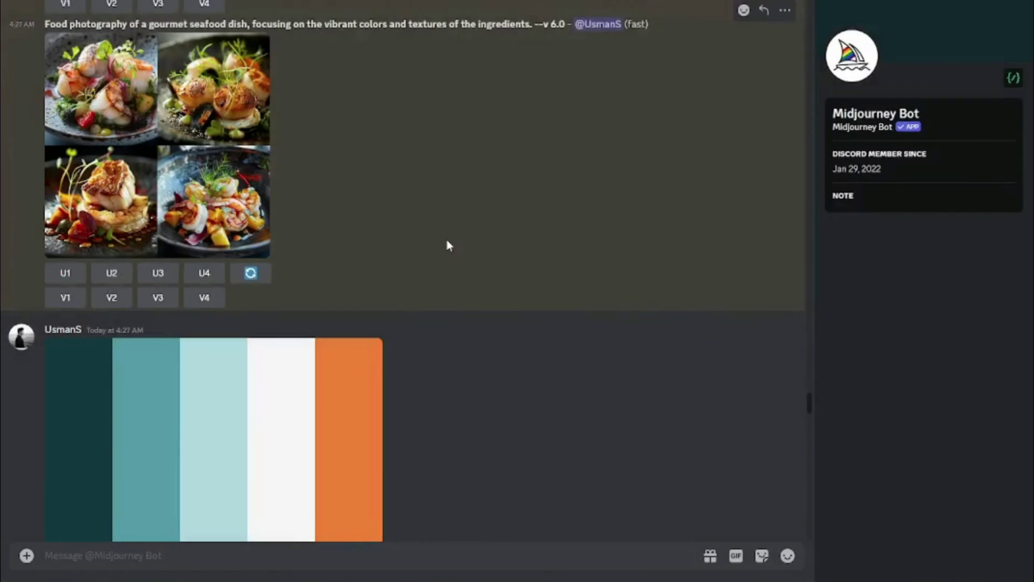
Enlarge the teal, white and orange palette and the seafood dish grid generated with it to compare their colors.
scroll(345, 259, down, 3)
click(281, 306)
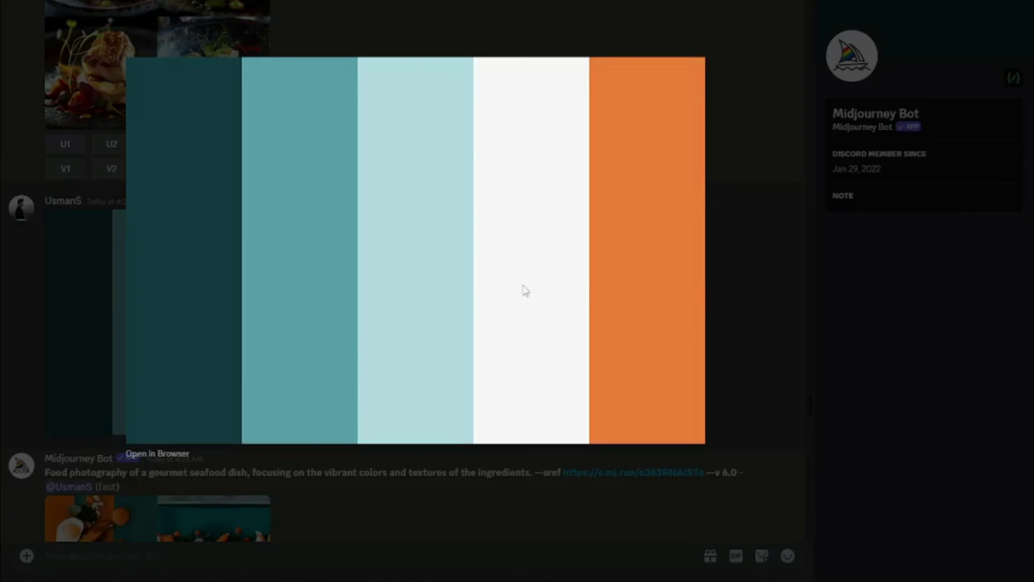
click(748, 261)
scroll(517, 243, down, 7)
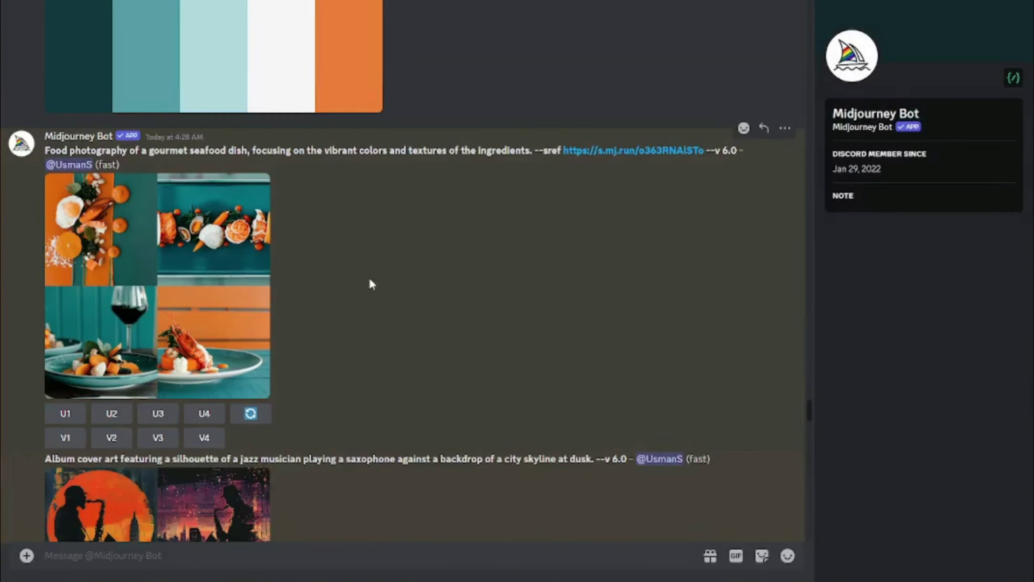
click(216, 280)
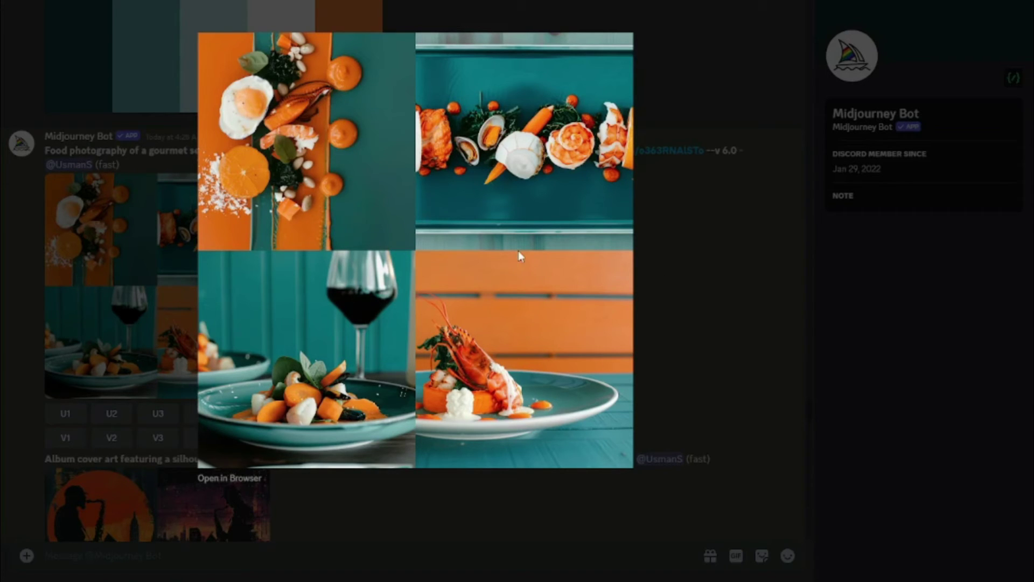
click(673, 297)
Compare the jazz musician album cover grid made without a reference to the one generated with the red, green, teal and brown palette.
scroll(499, 264, down, 4)
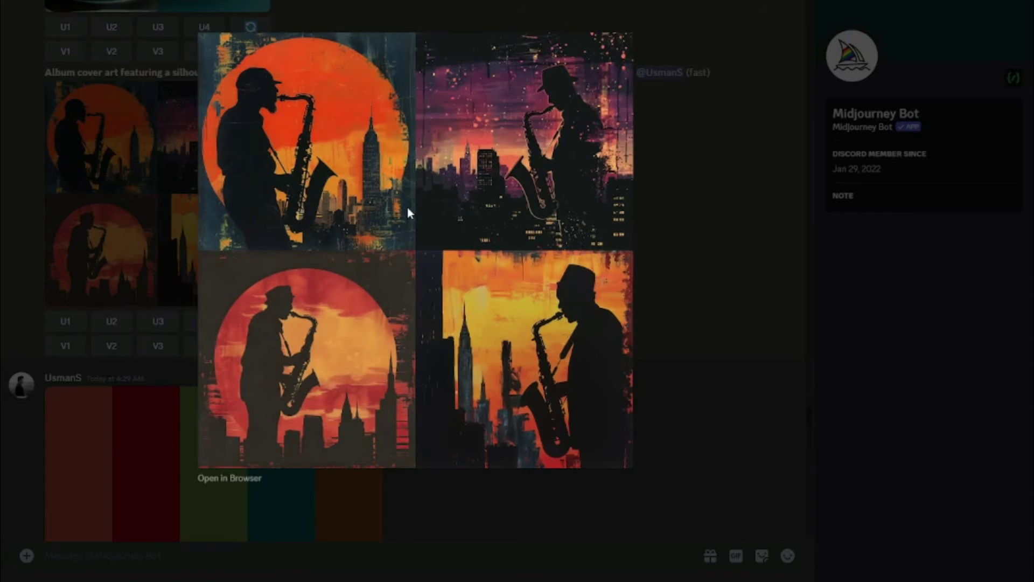
click(717, 262)
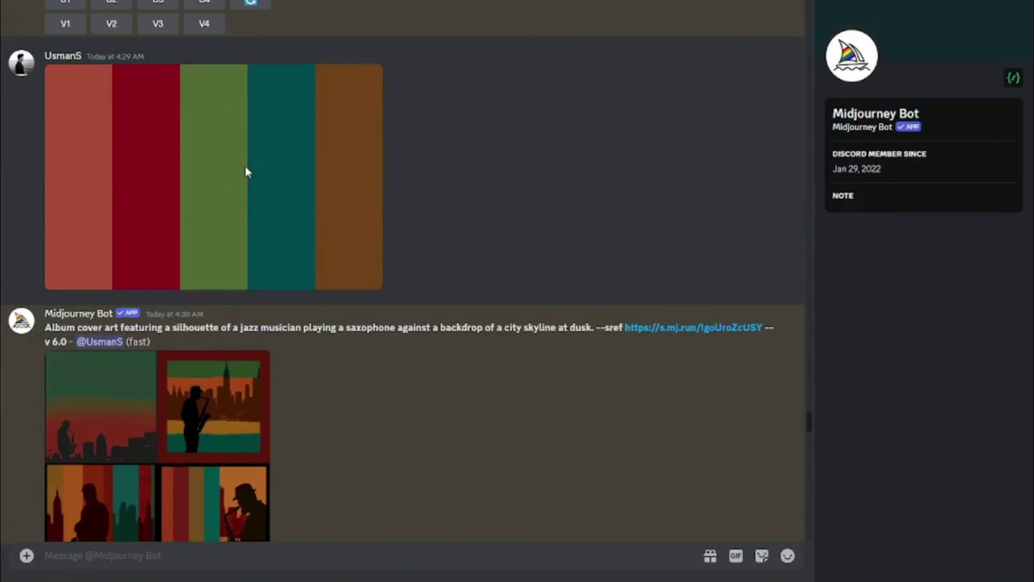
click(221, 423)
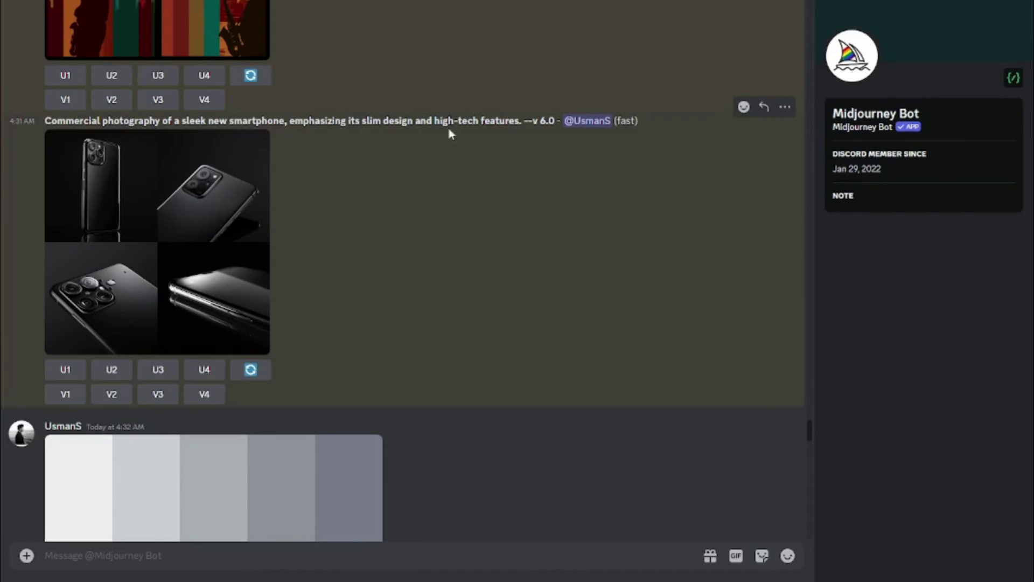
Compare the enlarged sleek smartphone grid made without a reference to the one generated with the gray palette.
click(97, 261)
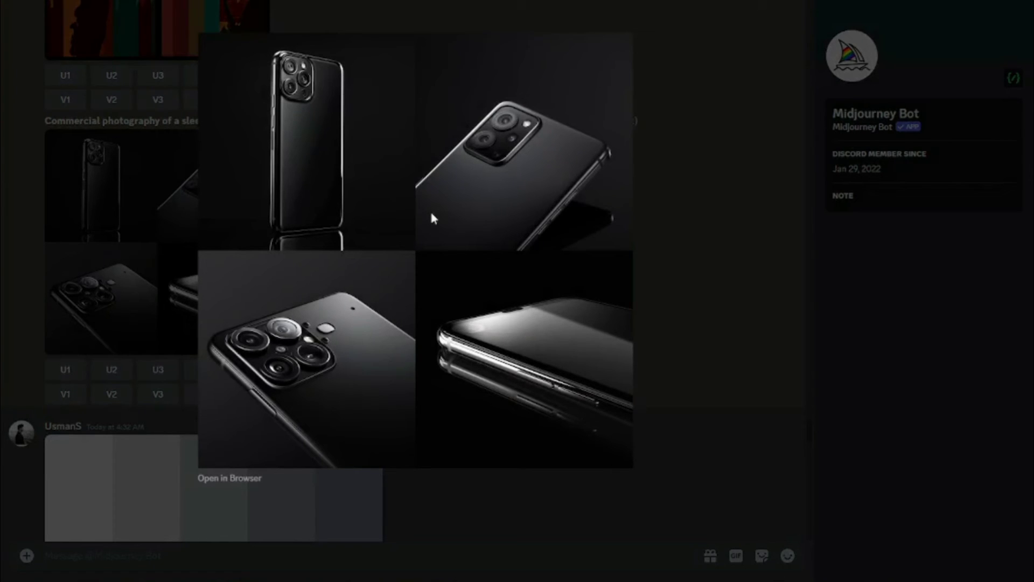
click(709, 226)
scroll(323, 318, down, 3)
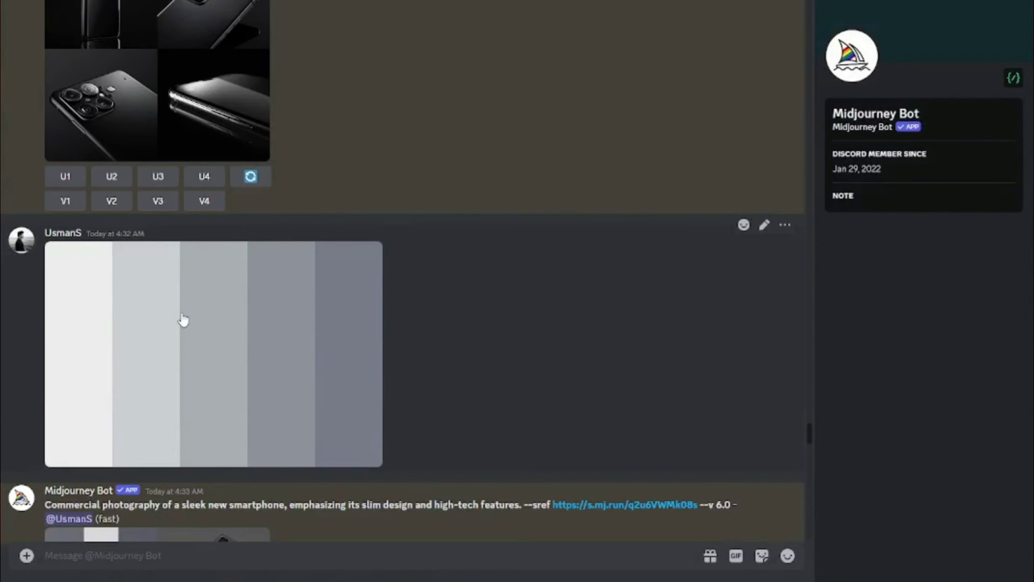
scroll(175, 256, down, 5)
click(156, 344)
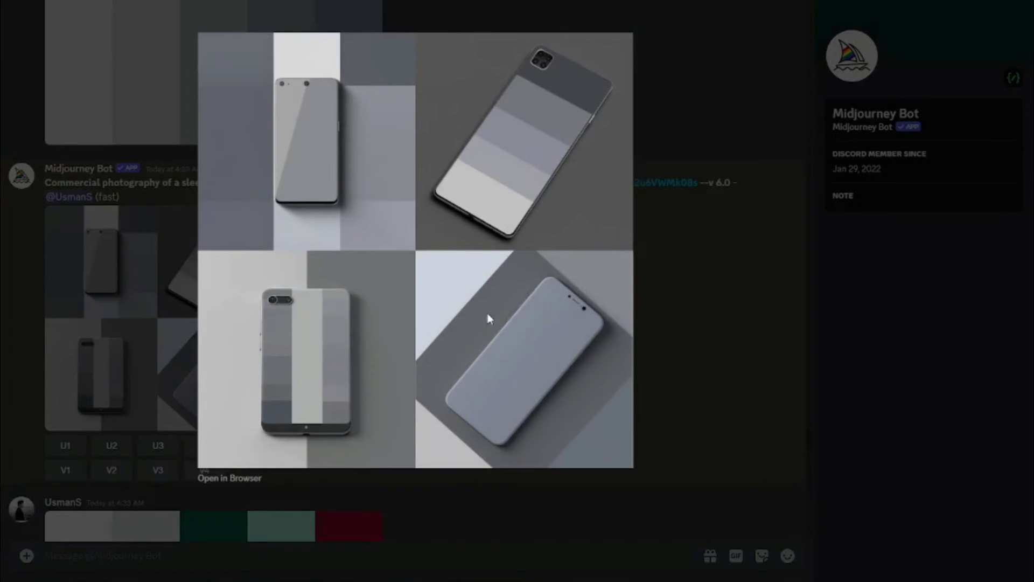
click(751, 283)
Examine the white, green and crimson palette and enlarge the smartphone grid generated with it.
scroll(414, 283, down, 5)
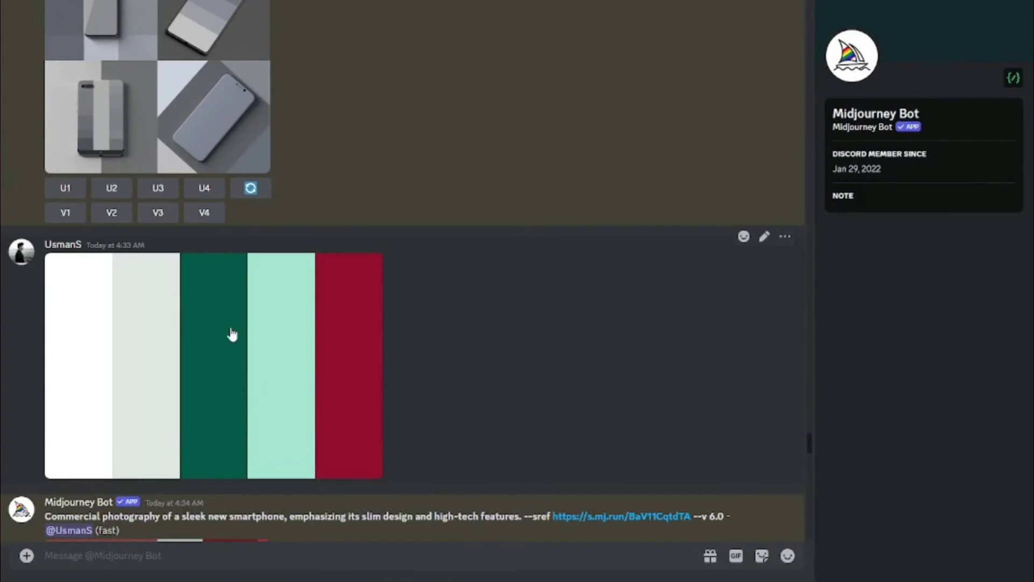
scroll(441, 302, down, 6)
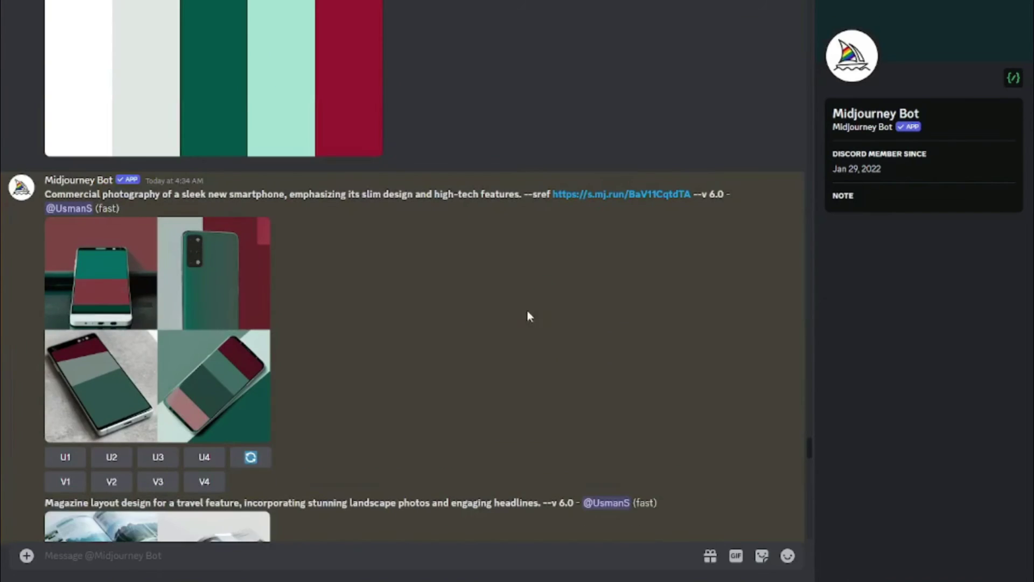
click(170, 364)
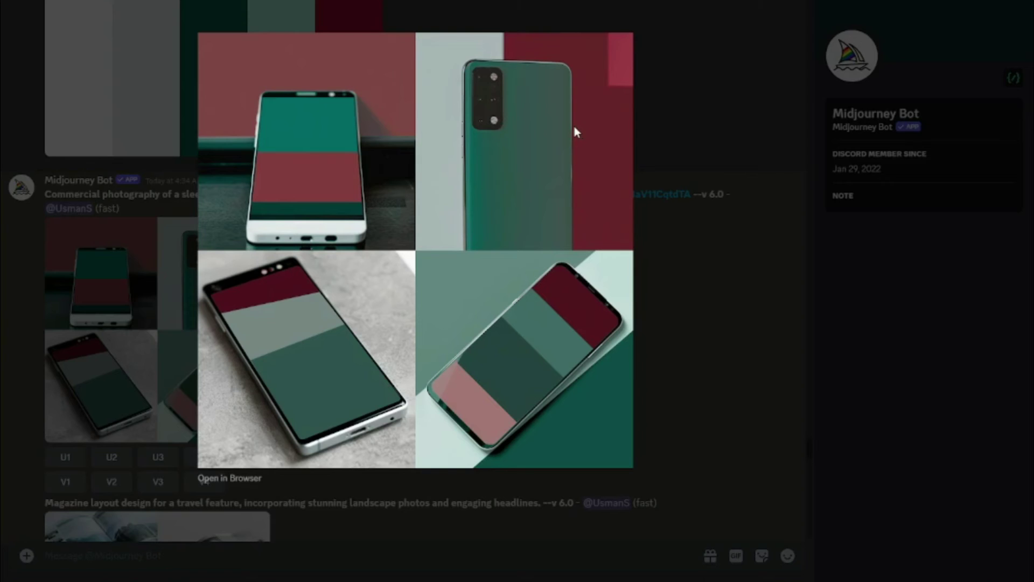
click(684, 314)
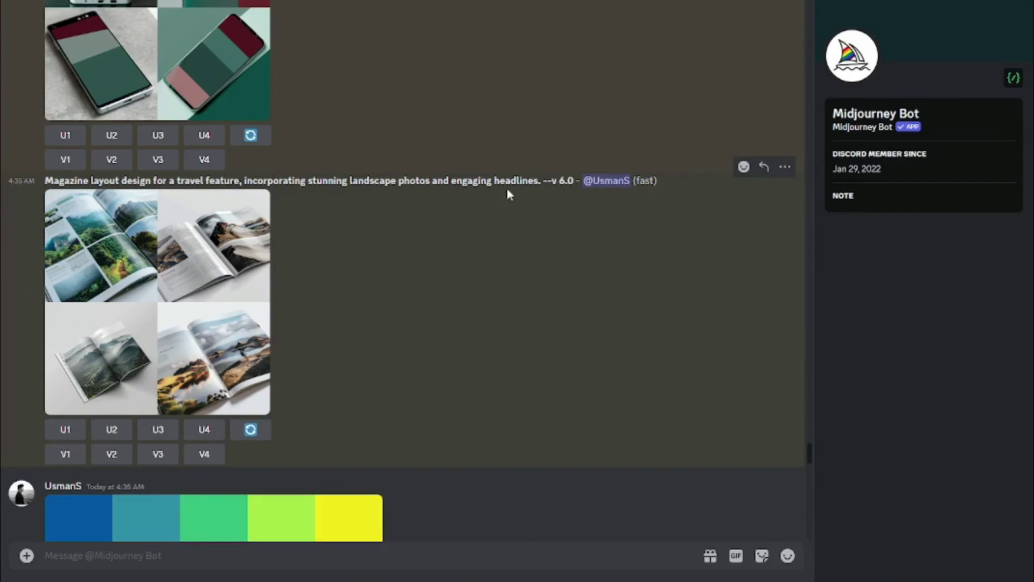
Compare the travel magazine layout grid made without a reference to the one generated with the blue, green and yellow palette.
click(86, 300)
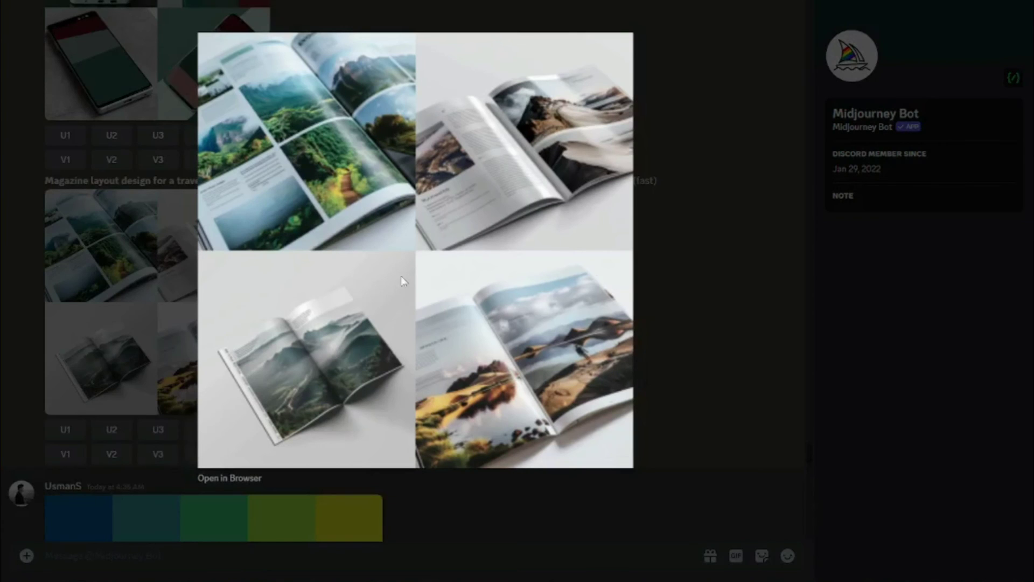
click(687, 271)
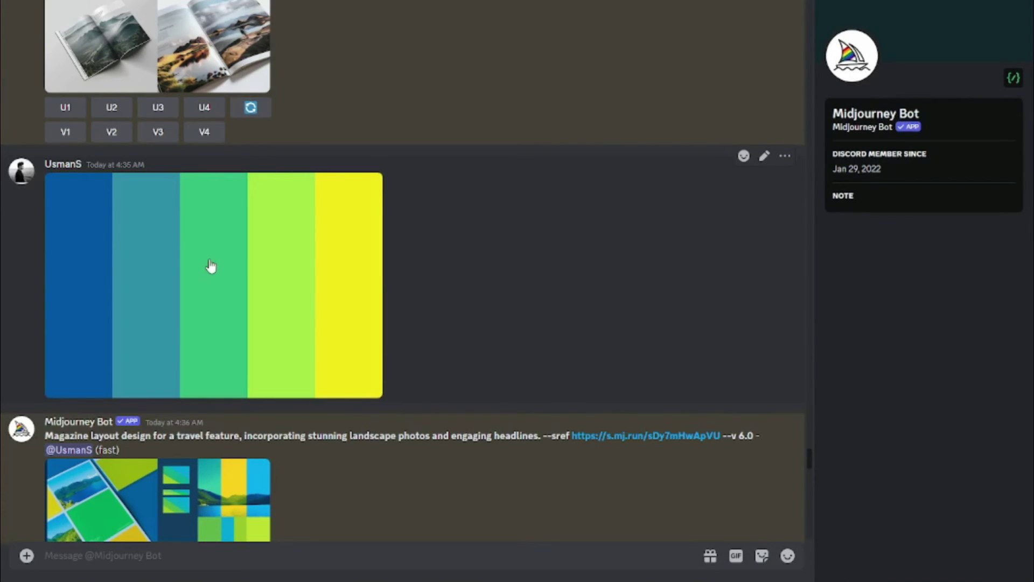
scroll(291, 289, up, 3)
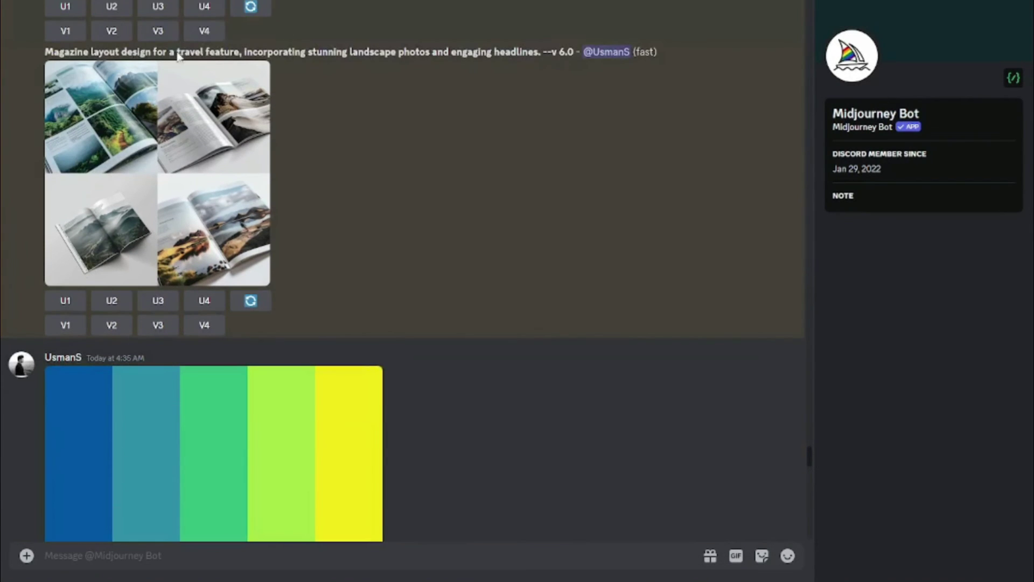
scroll(330, 212, down, 7)
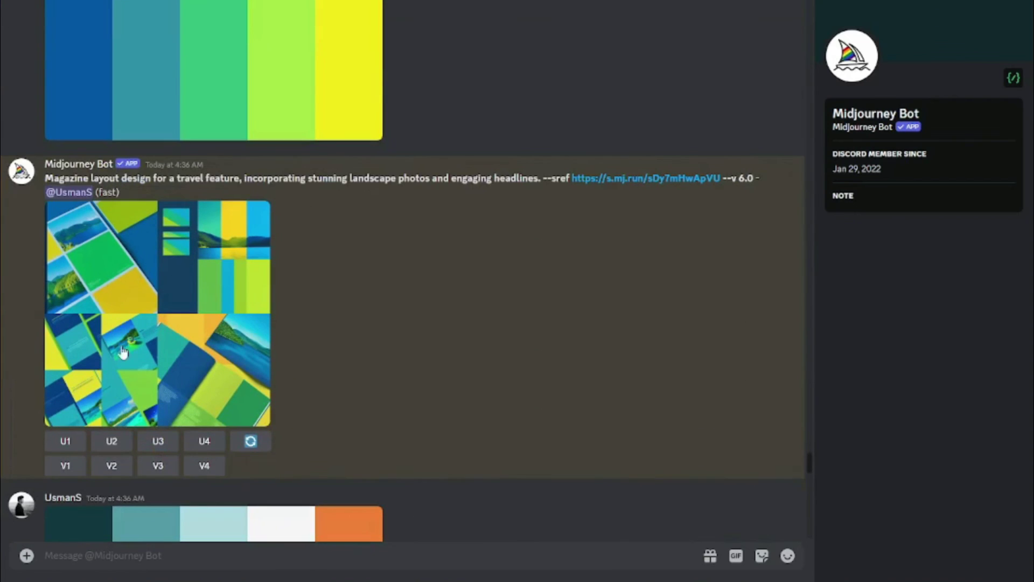
click(182, 349)
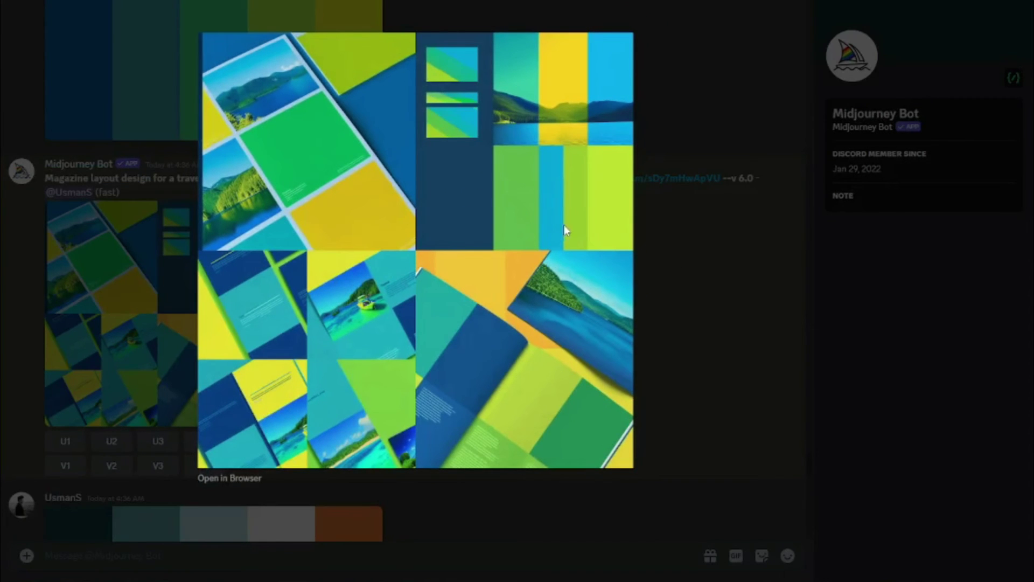
click(758, 217)
Enlarge the teal, white and orange palette and the travel magazine layout grid generated with it to compare their colors.
scroll(608, 284, down, 7)
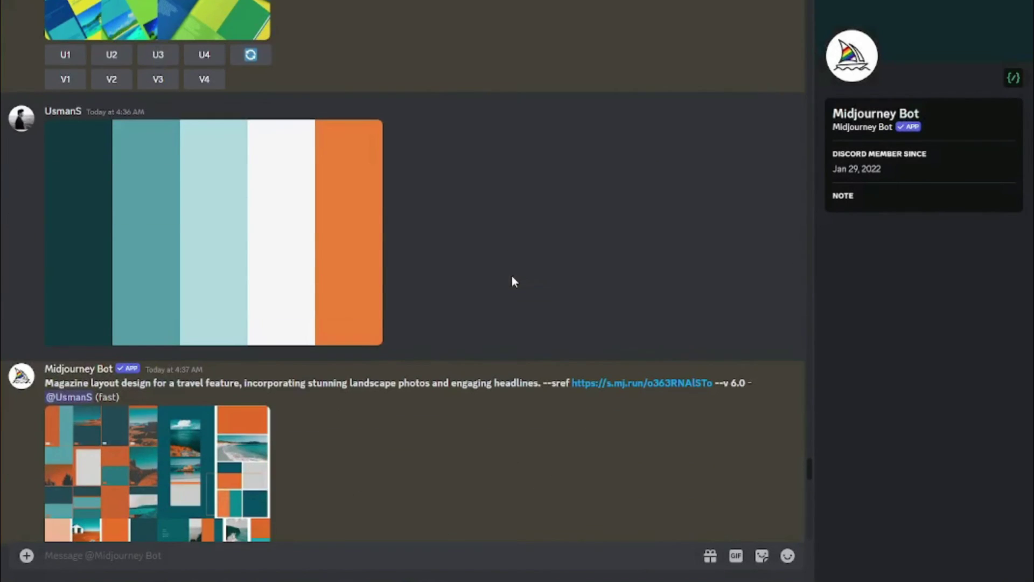
click(246, 241)
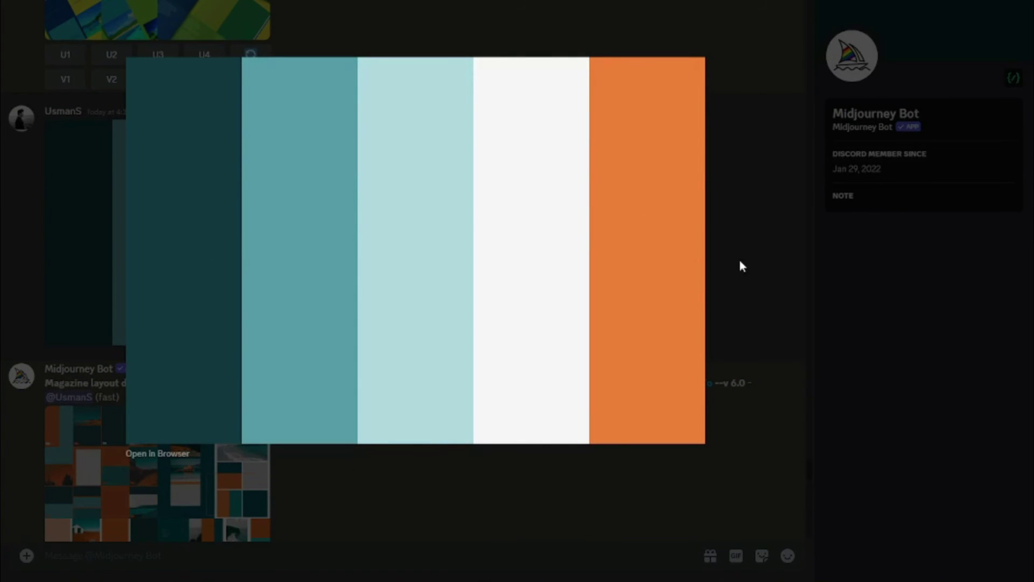
click(735, 290)
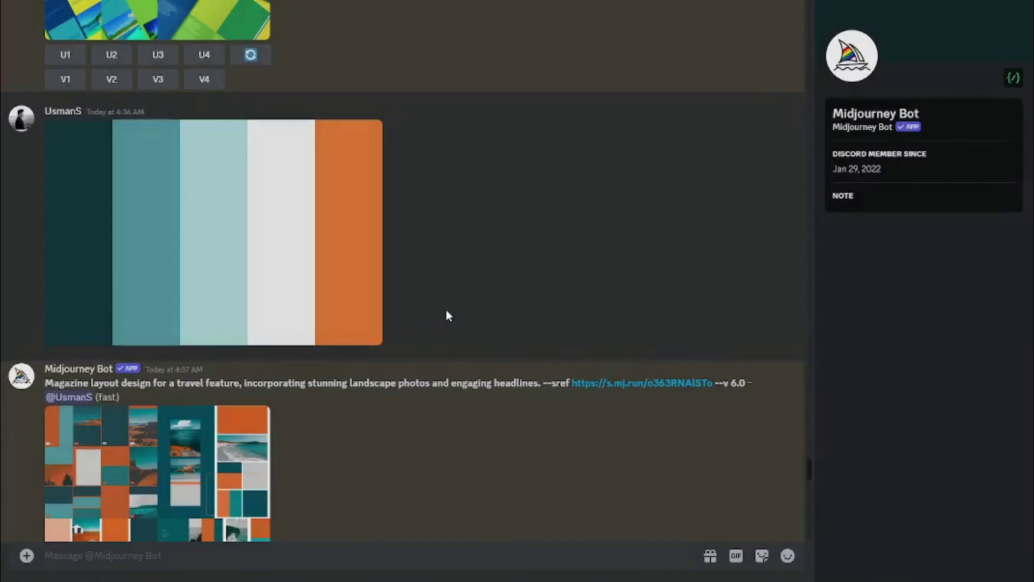
scroll(377, 311, down, 5)
click(120, 267)
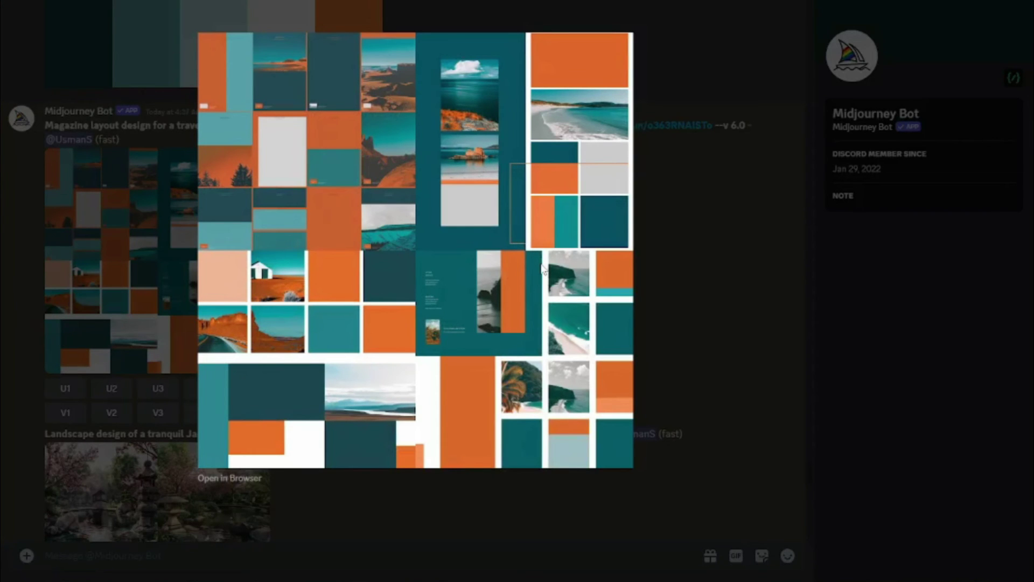
click(668, 283)
Enlarge the tranquil Japanese garden image grid made without a style reference and examine its colors.
scroll(81, 237, down, 3)
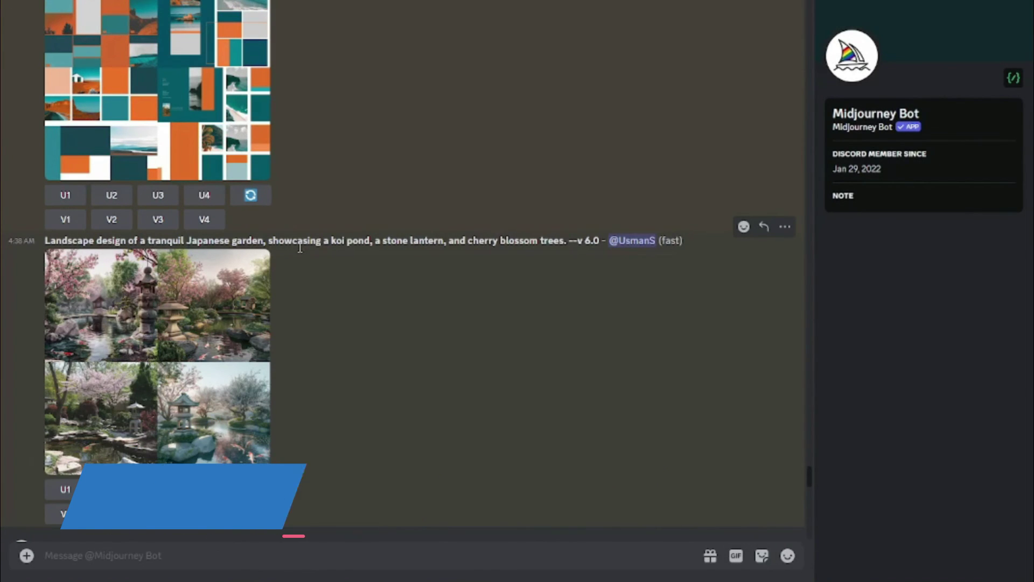
click(192, 347)
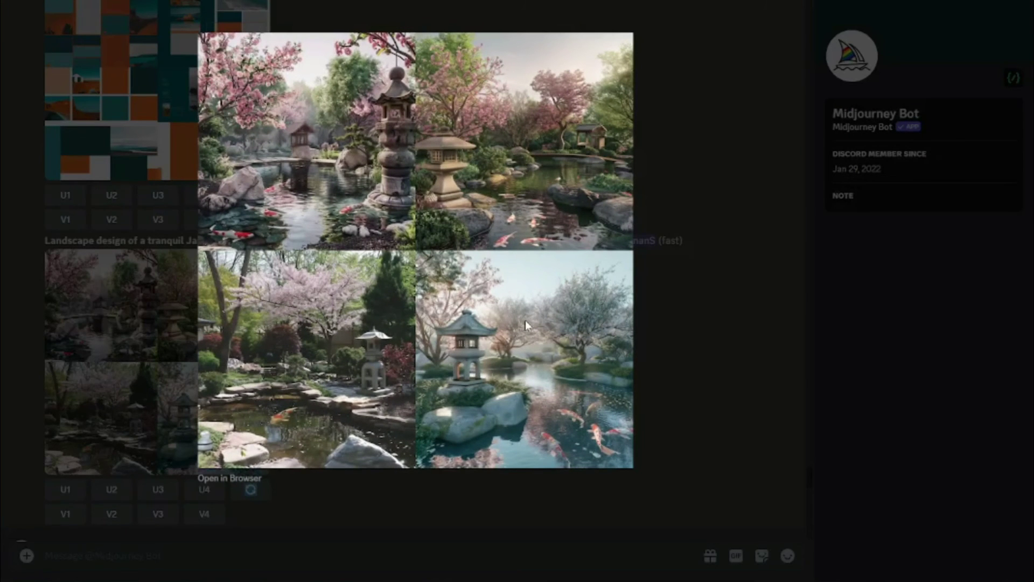
click(684, 308)
Enlarge the coral, yellow, light blue, mint and gray palette and the Japanese garden grid generated with it to compare their colors.
scroll(361, 318, down, 5)
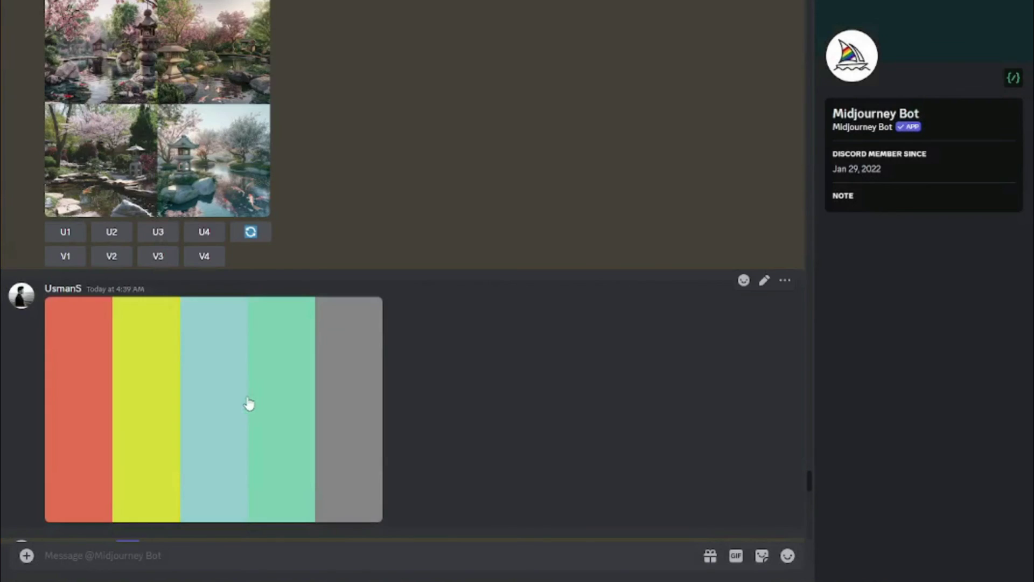
click(317, 411)
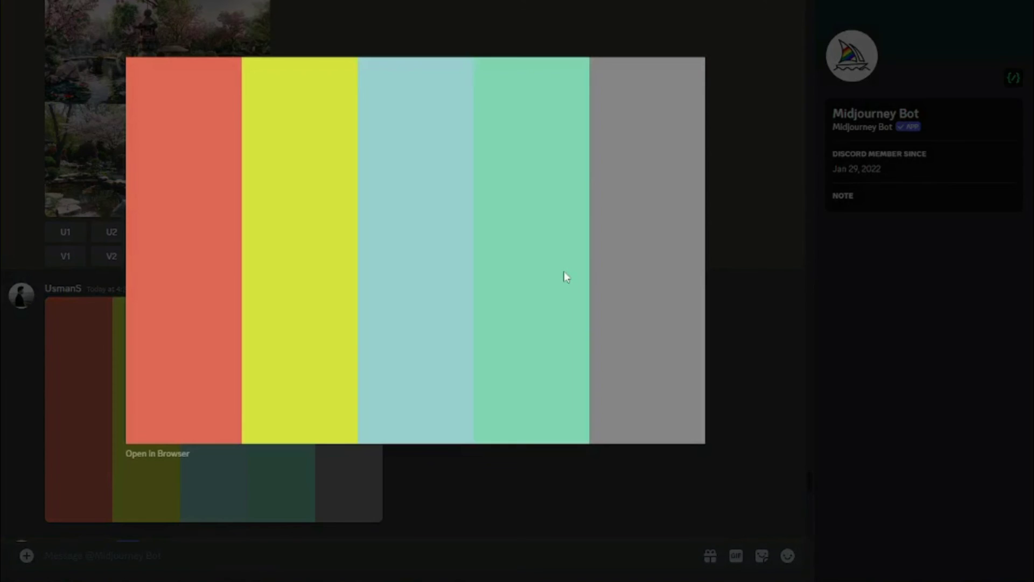
click(797, 330)
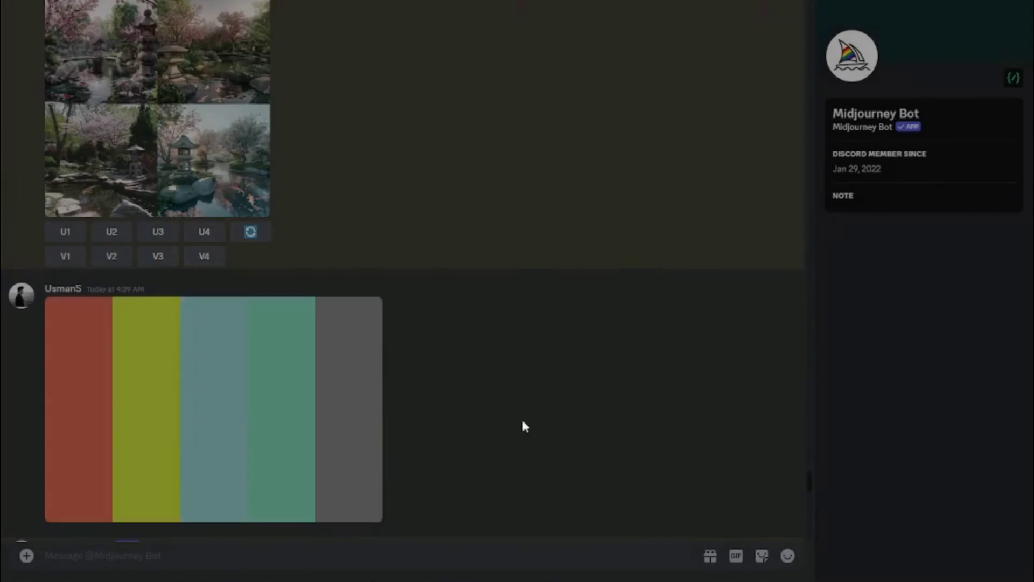
scroll(431, 378, down, 8)
click(239, 330)
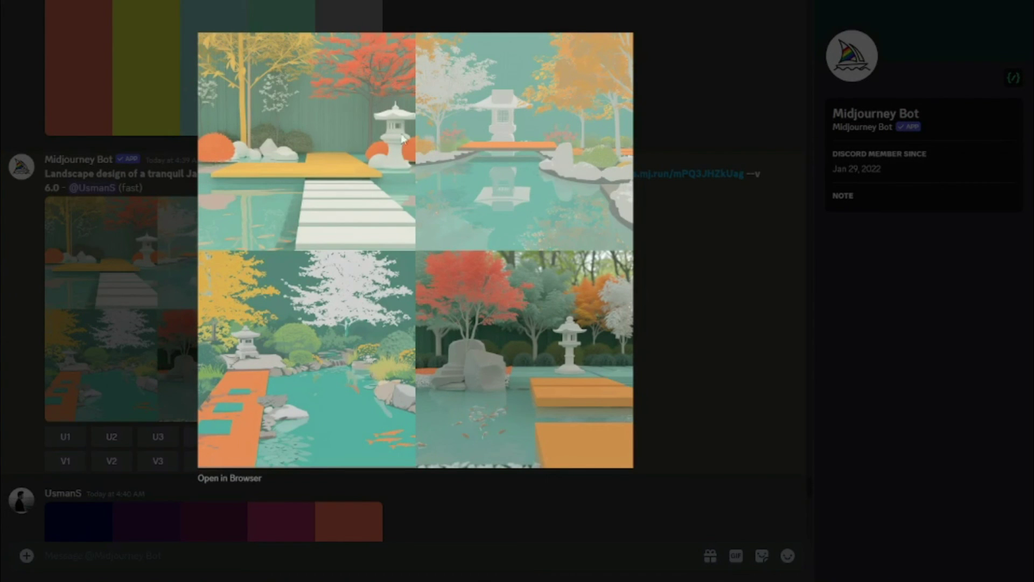
key(Escape)
Enlarge the navy, purple, magenta and coral palette used for the second Japanese garden reference and examine its colors.
scroll(460, 285, down, 5)
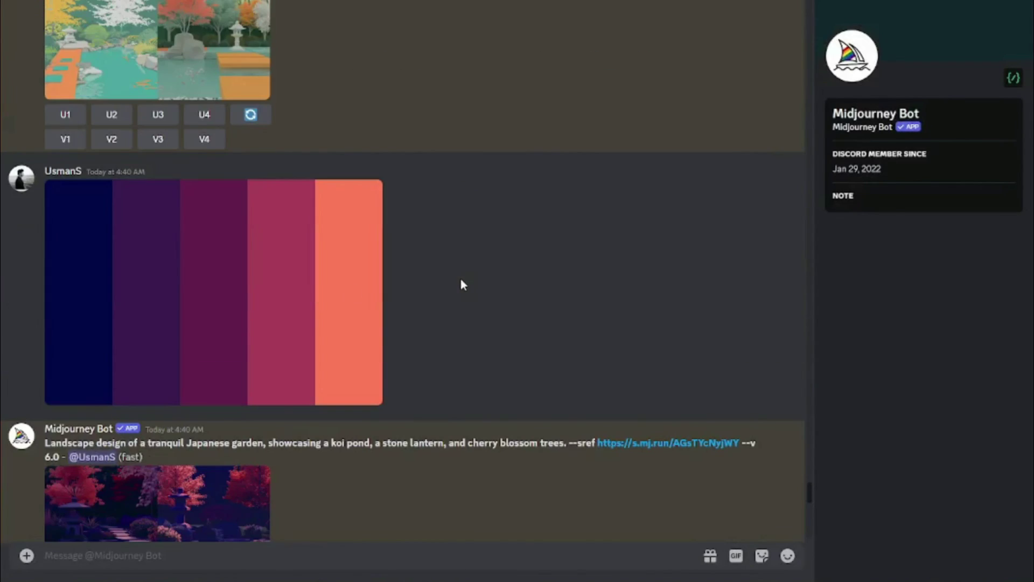
click(269, 313)
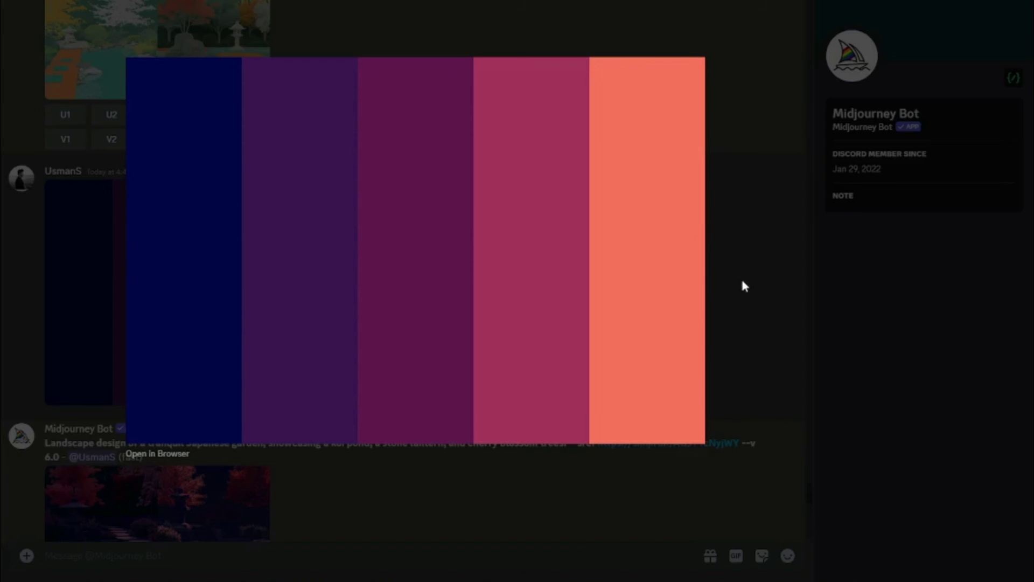
click(756, 308)
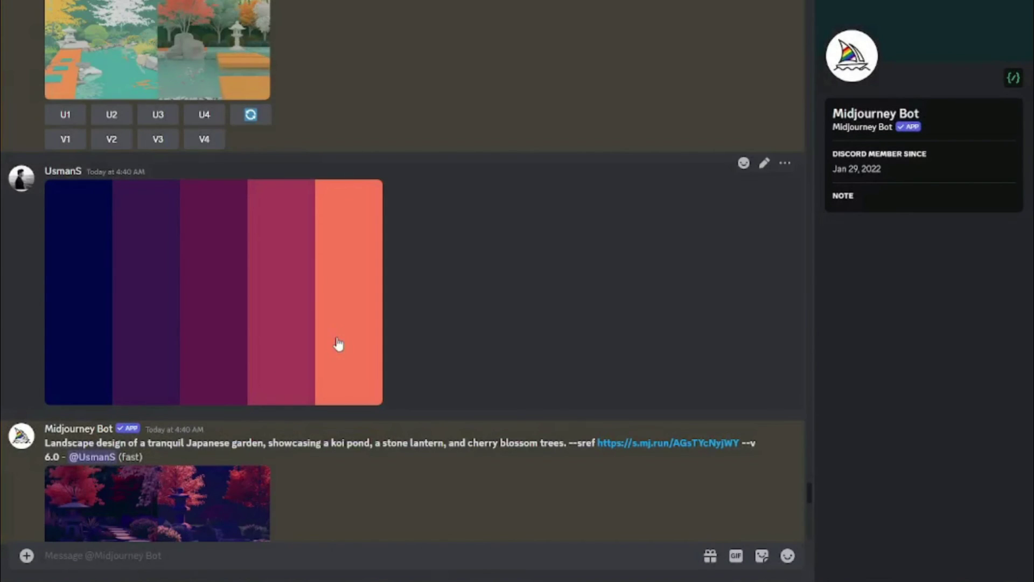
Enlarge the Japanese garden grid generated with the navy, purple, magenta and coral palette and examine its colors.
scroll(337, 341, down, 5)
click(166, 312)
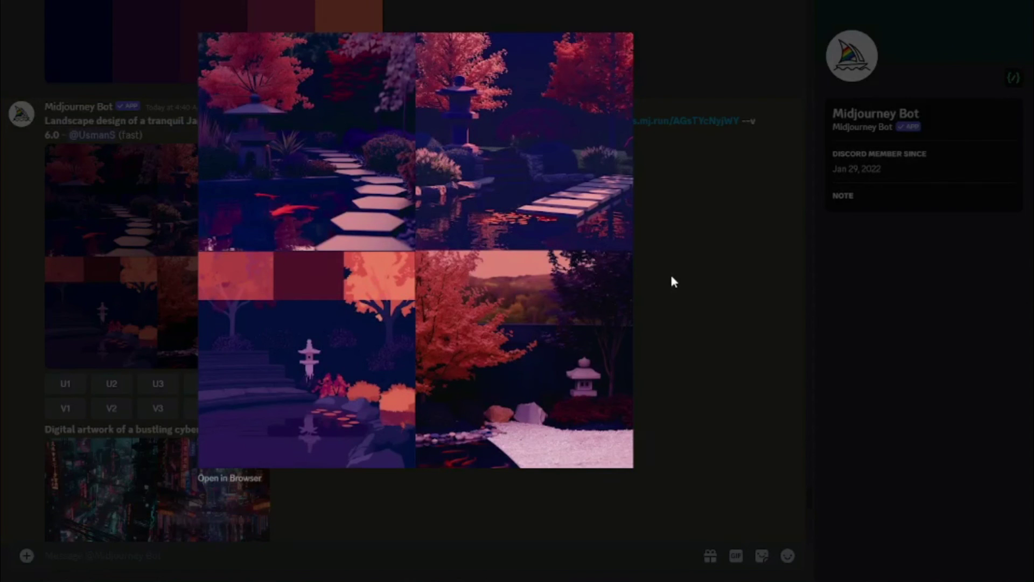
key(Escape)
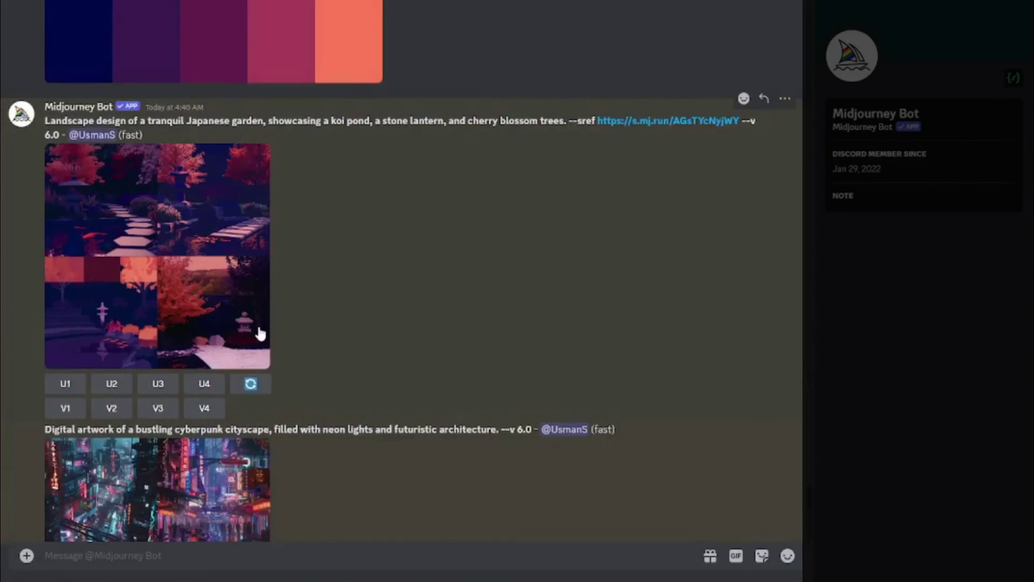
Enlarge the bustling cyberpunk cityscape grid made without a style reference and examine its colors.
scroll(259, 331, down, 3)
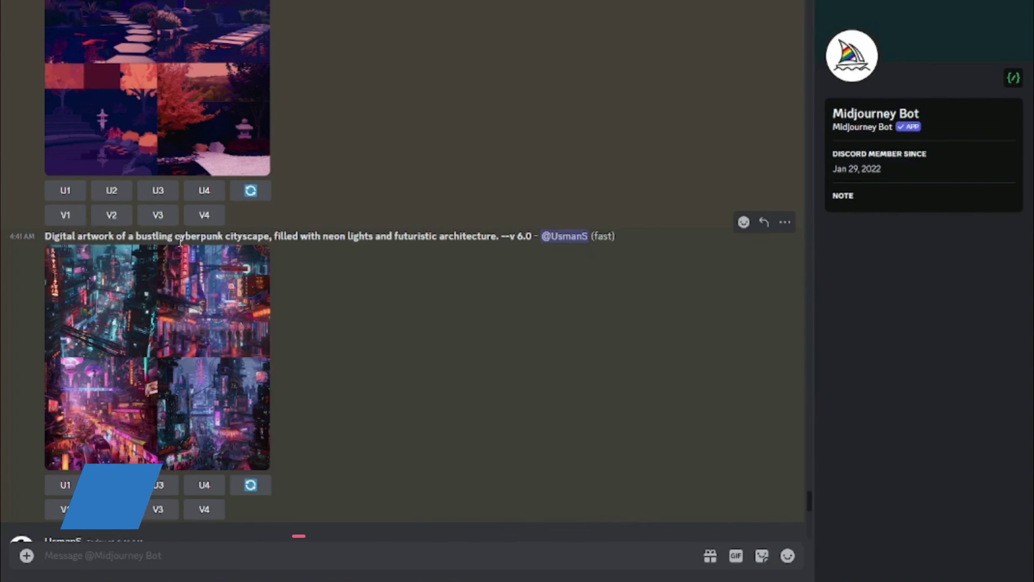
click(253, 280)
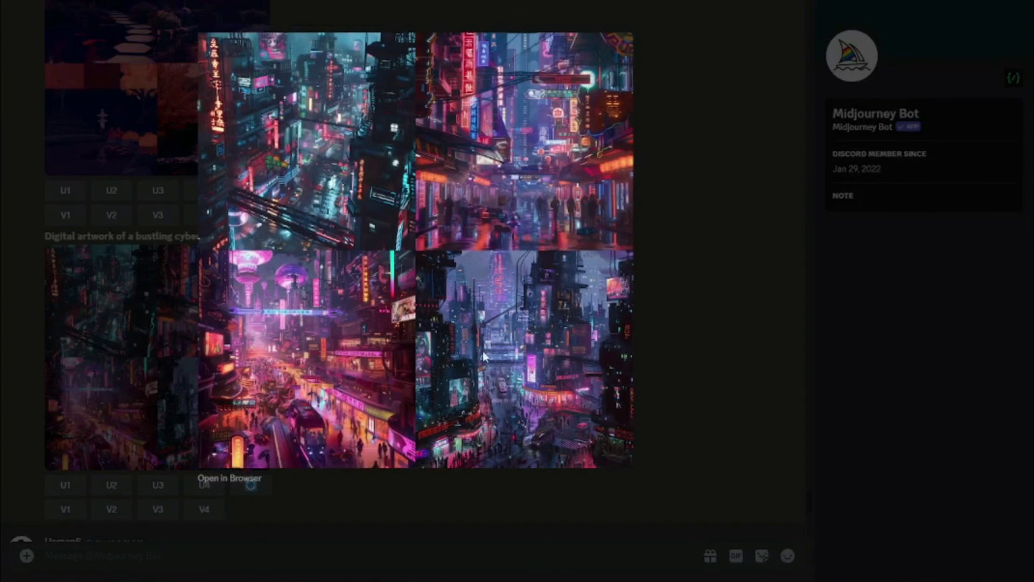
click(766, 355)
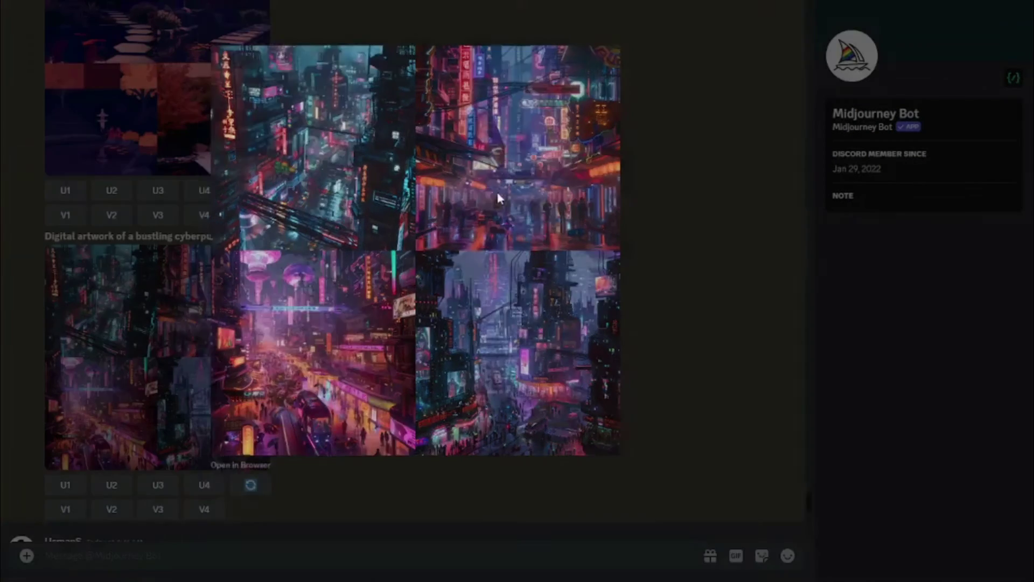
Enlarge the red, purple, cyan, blue and green palette and the cyberpunk cityscape grid generated with it to compare their colors.
scroll(270, 260, down, 5)
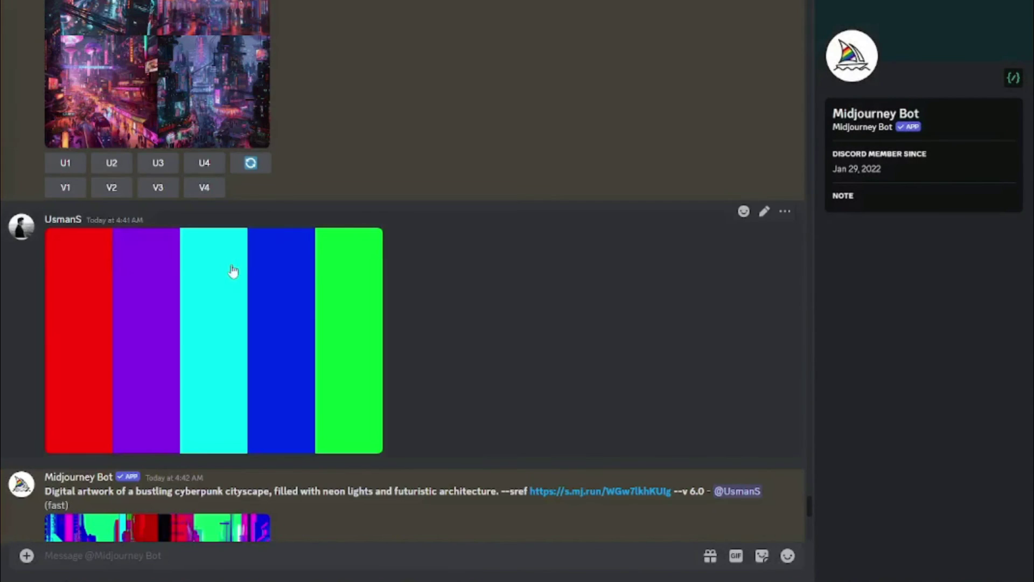
click(199, 328)
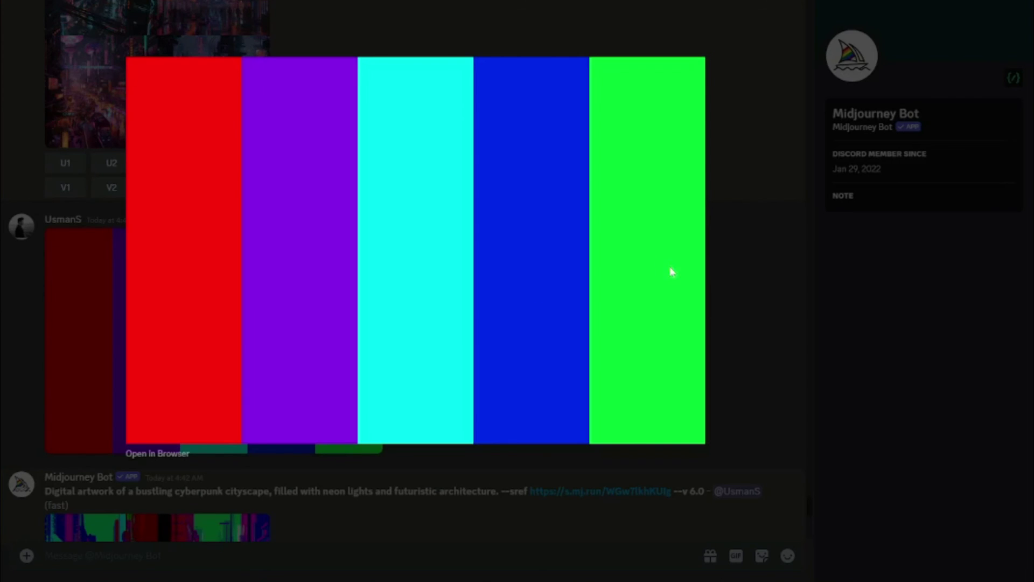
key(Escape)
scroll(434, 281, down, 5)
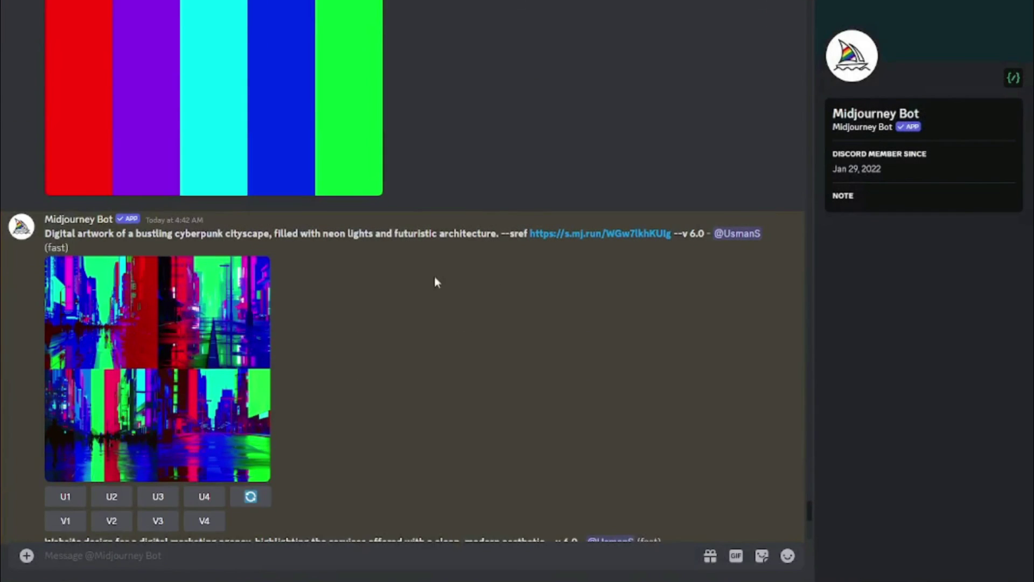
click(217, 364)
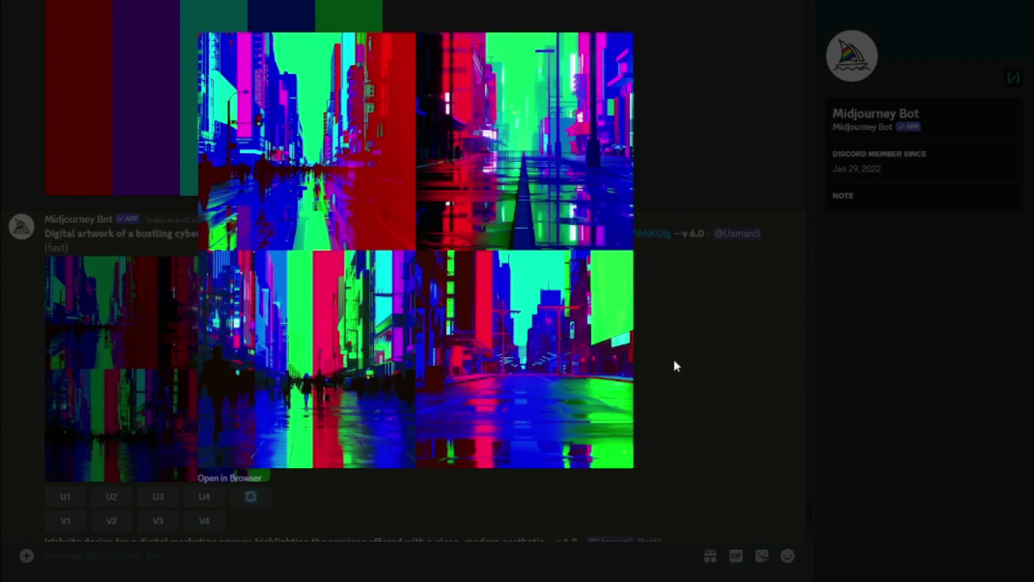
click(674, 330)
Enlarge the blue, teal, green, lime and yellow palette and the digital marketing agency website design grid generated with it to compare their colors.
scroll(453, 332, down, 8)
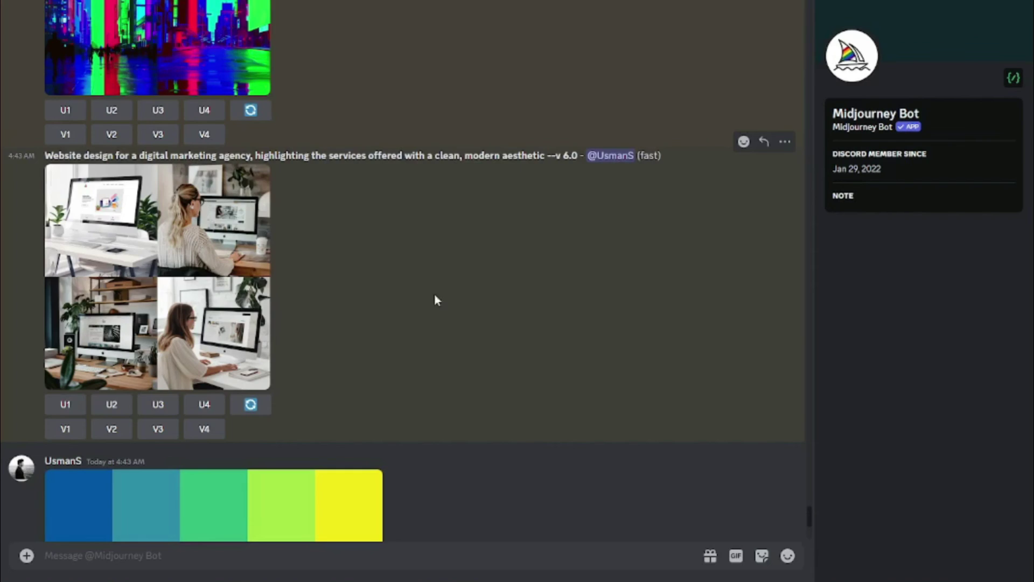
scroll(345, 269, down, 5)
click(243, 255)
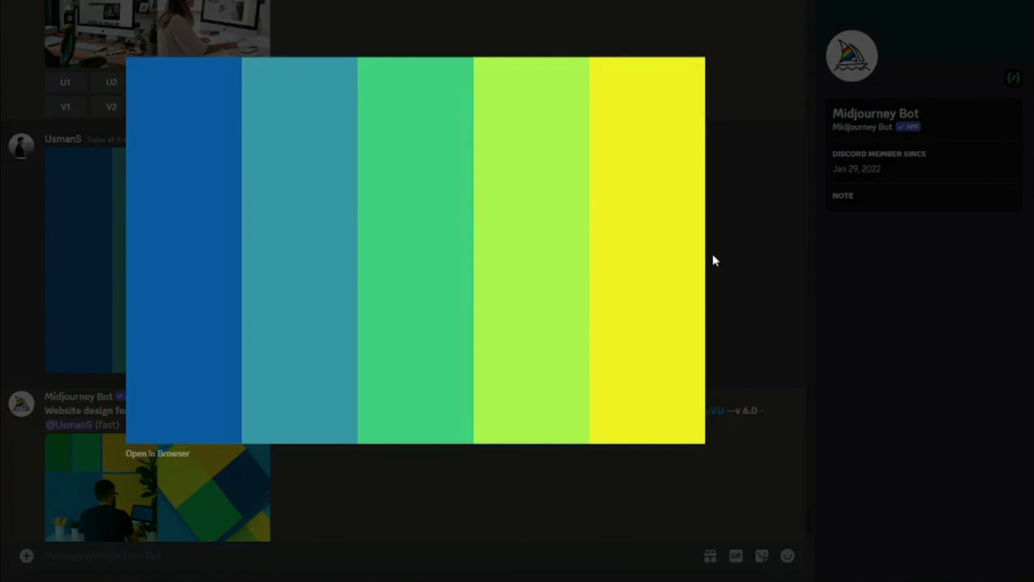
click(741, 248)
scroll(439, 281, down, 5)
scroll(438, 279, down, 3)
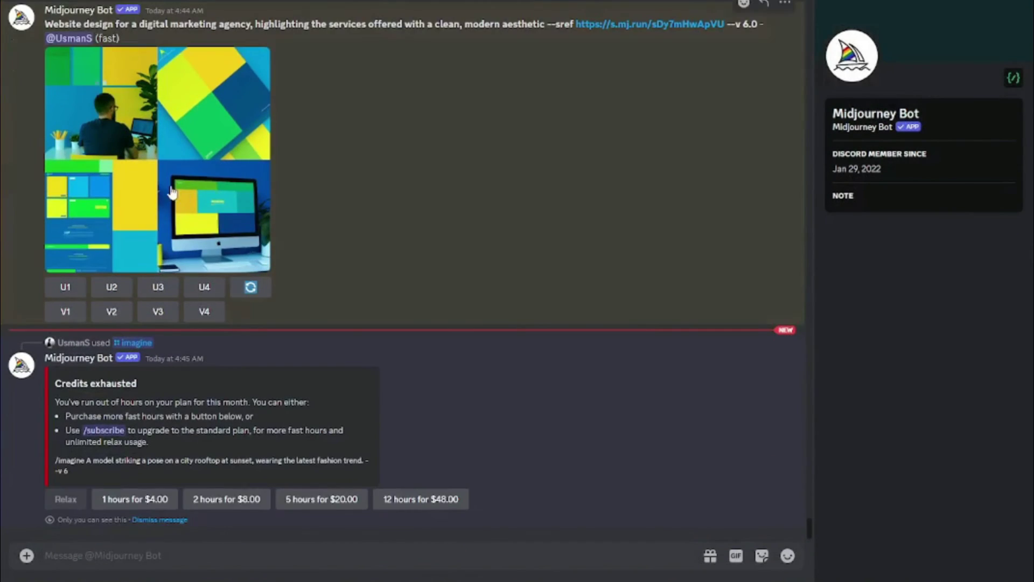
click(158, 160)
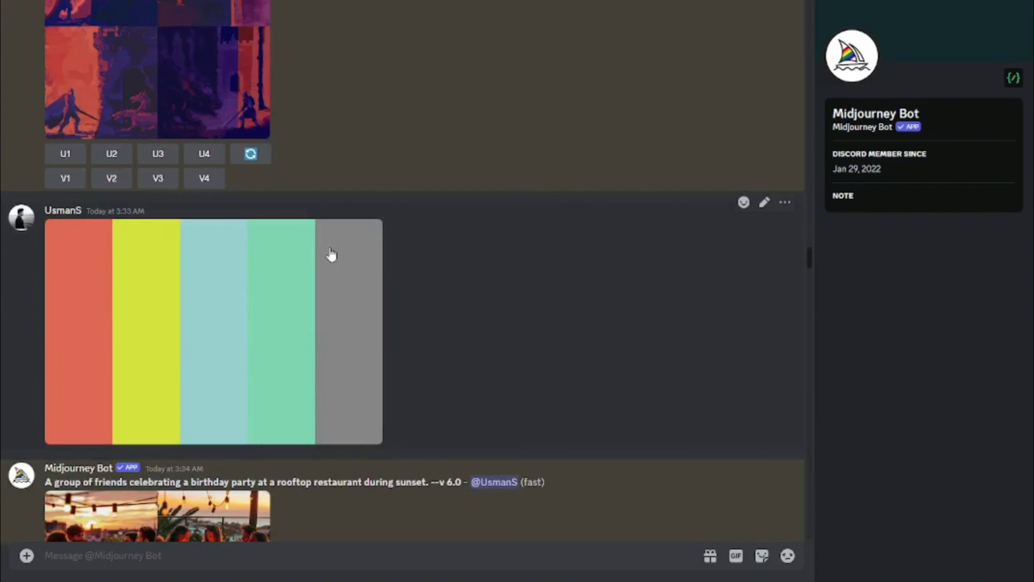
Review the earlier palettes and image grids, from the rooftop birthday party through the woman in a red dress to the freshly baked bread.
scroll(402, 280, down, 5)
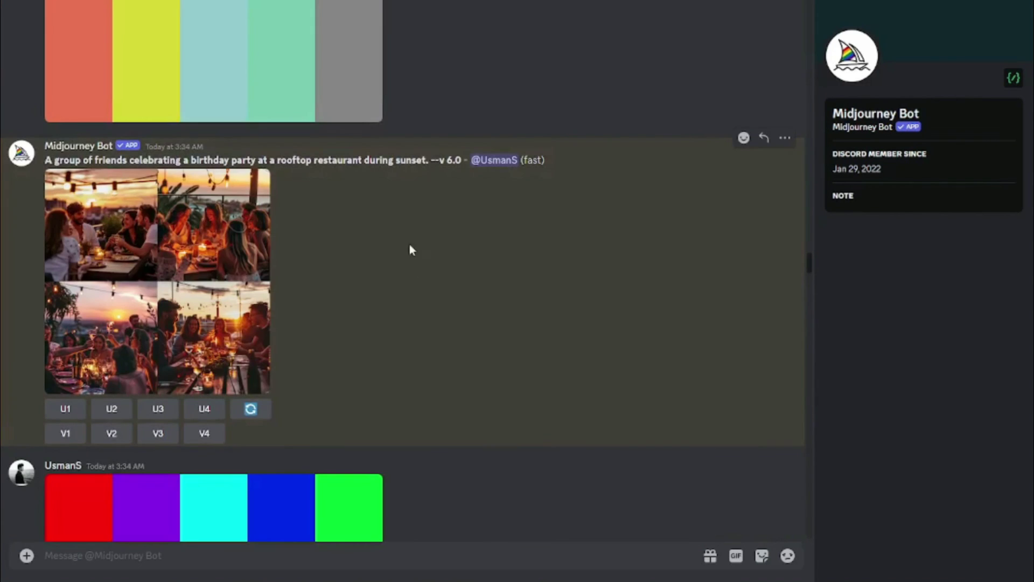
scroll(393, 341, down, 15)
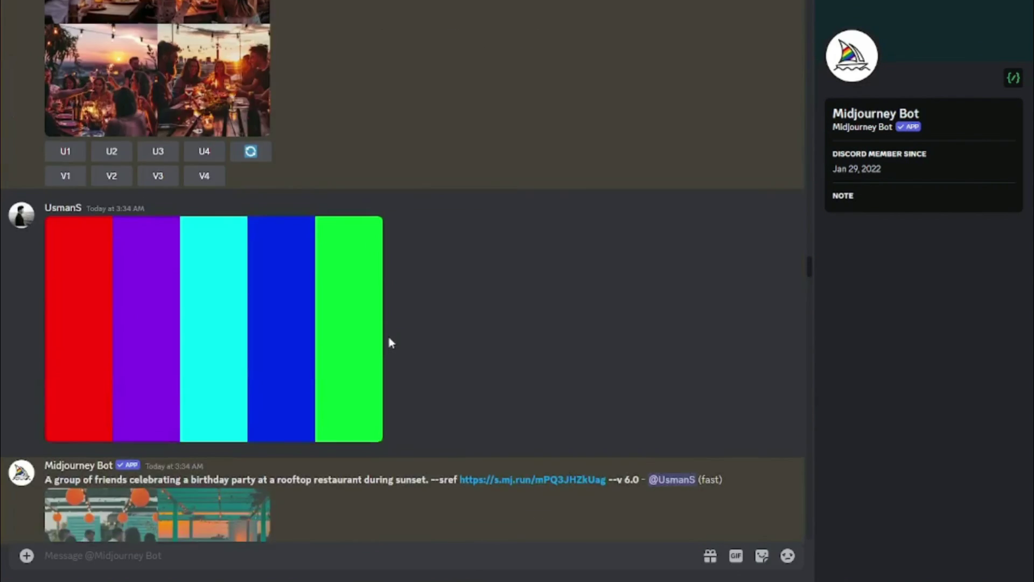
scroll(391, 343, down, 15)
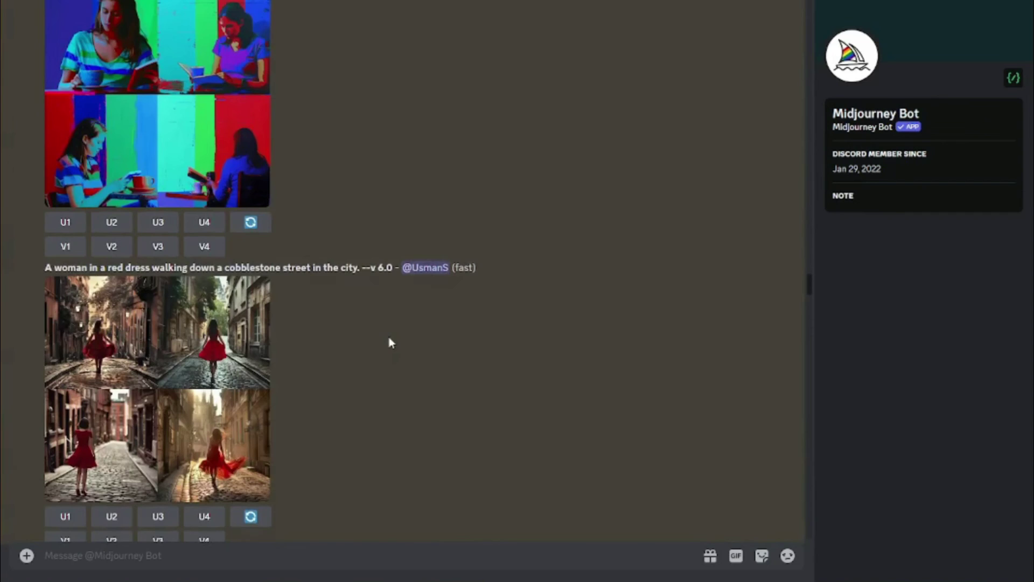
scroll(391, 342, down, 10)
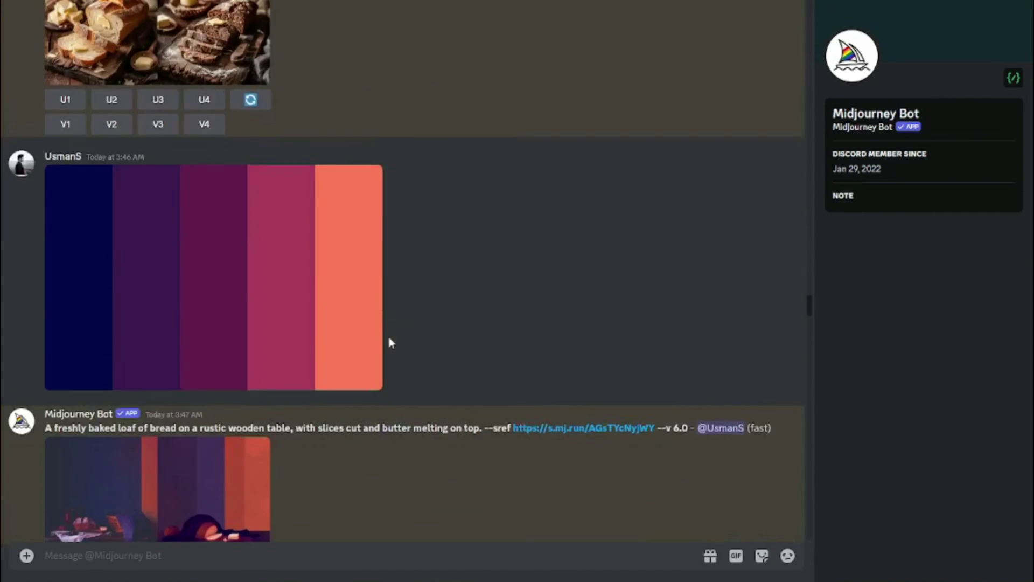